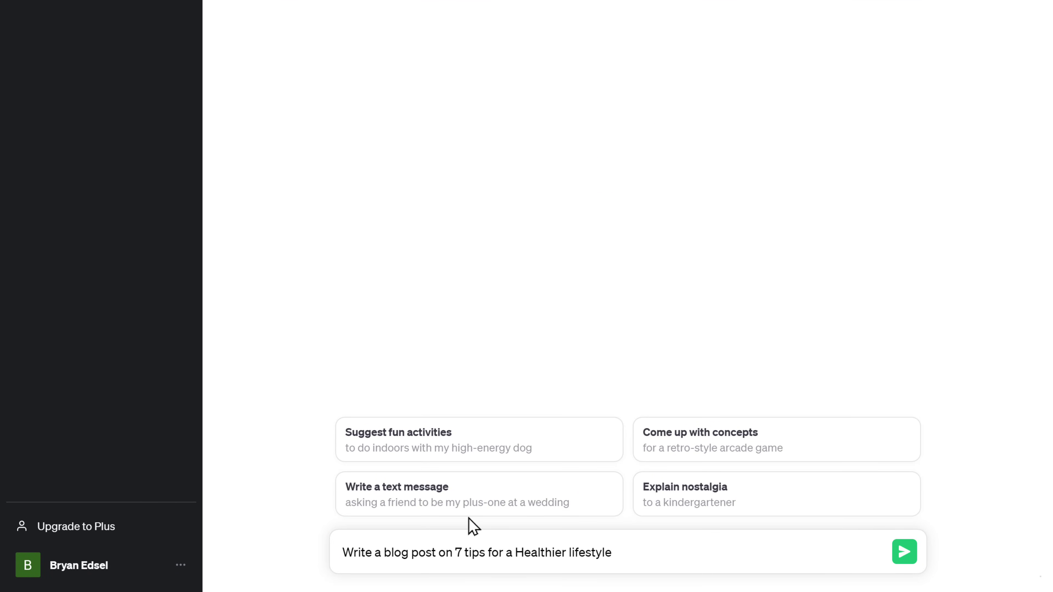
Send ChatGPT the prompt for a blog post on 7 tips for a healthier lifestyle
left_click(904, 553)
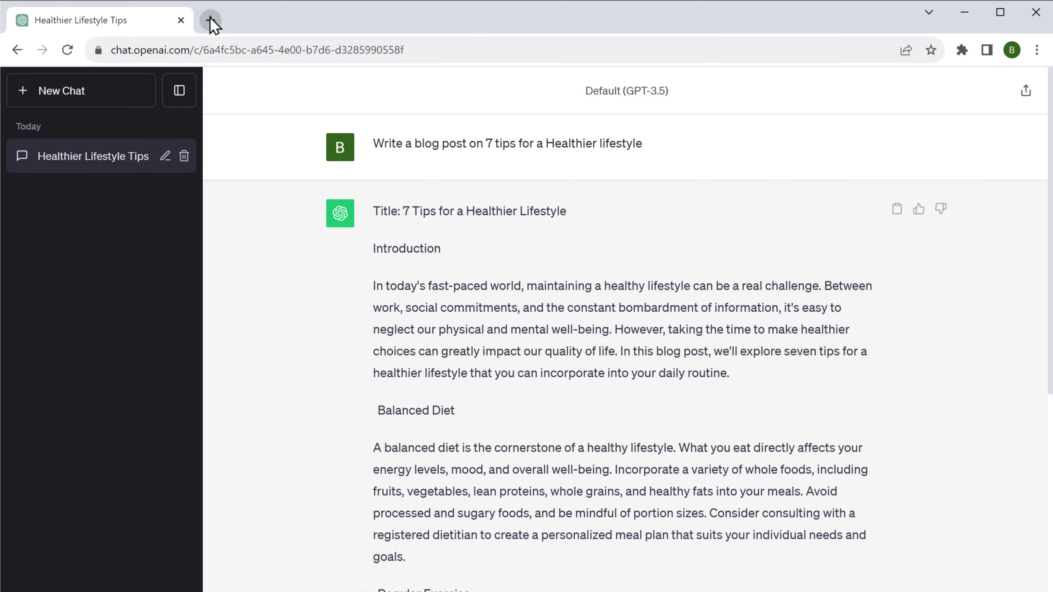
Open a new browser tab once the 7 Tips for a Healthier Lifestyle post is complete
left_click(210, 20)
Paste the ChatGPT post into seo.ai's AI Content Detector and test it, scoring 94% AI
type("Seo.")
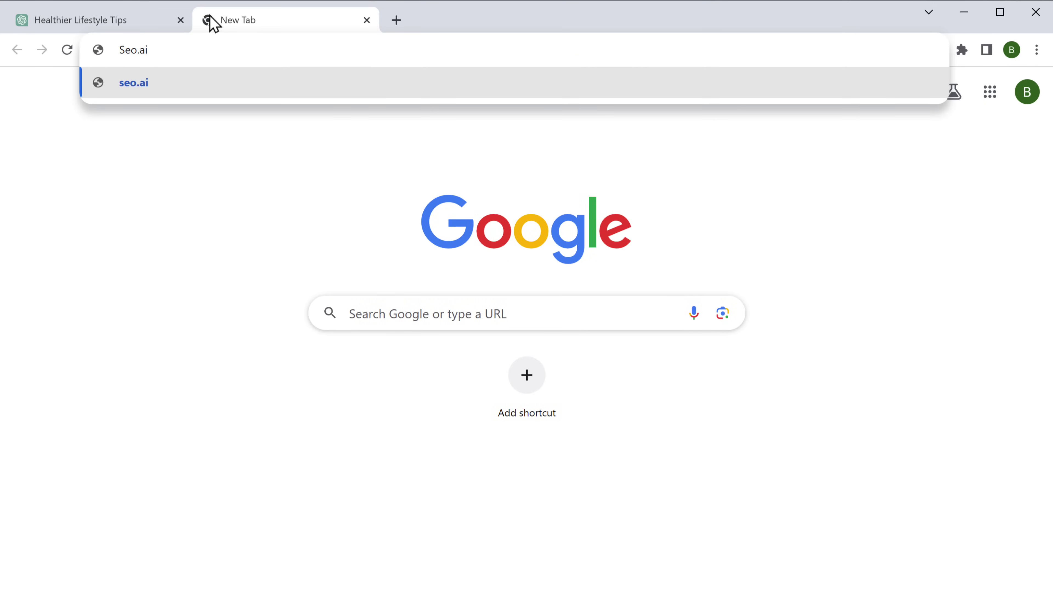
type("ai")
key("Return")
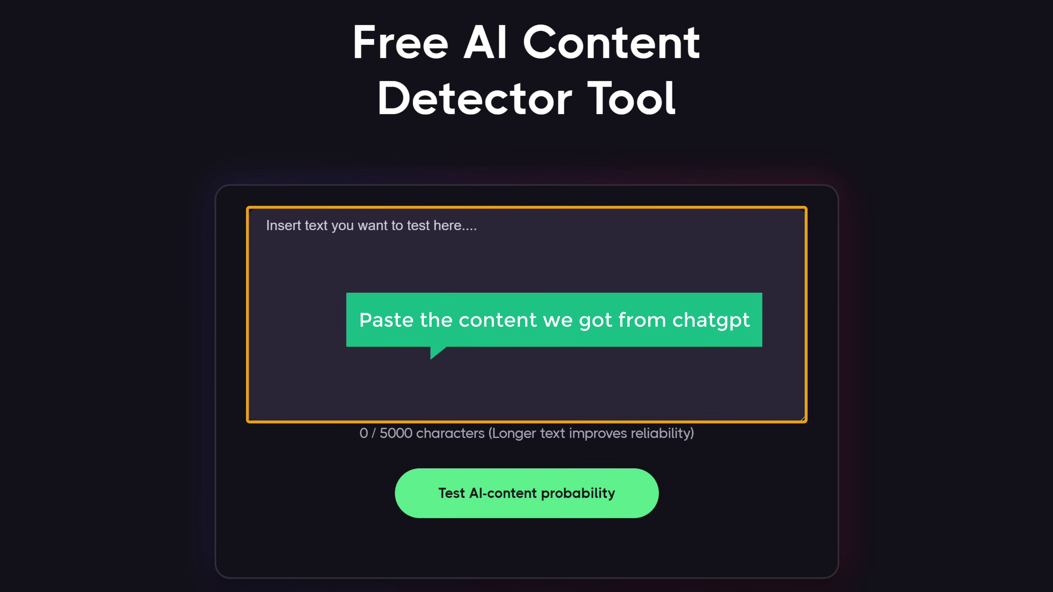
right_click(265, 227)
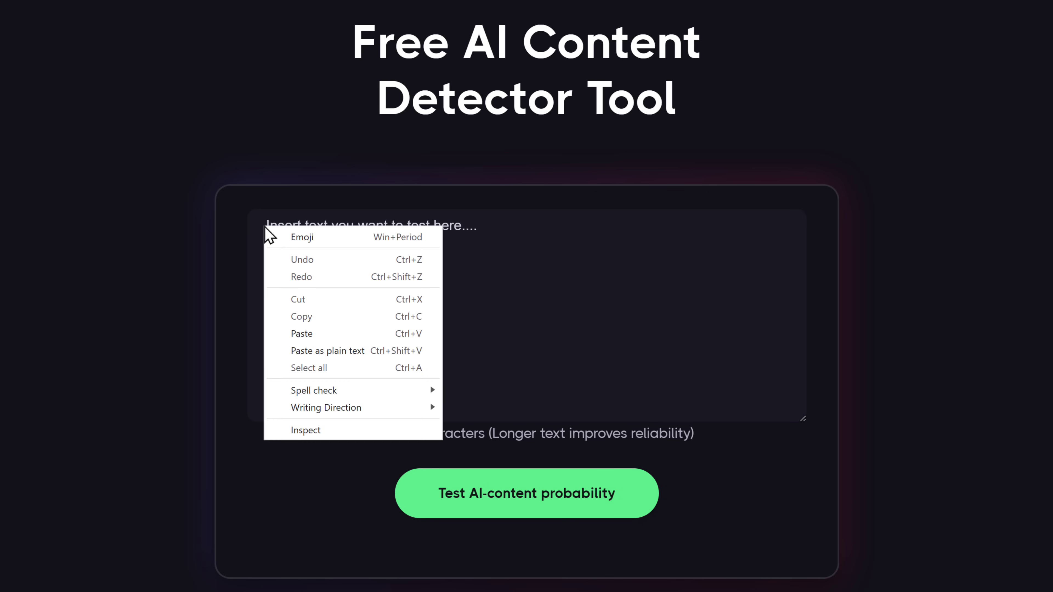
left_click(295, 336)
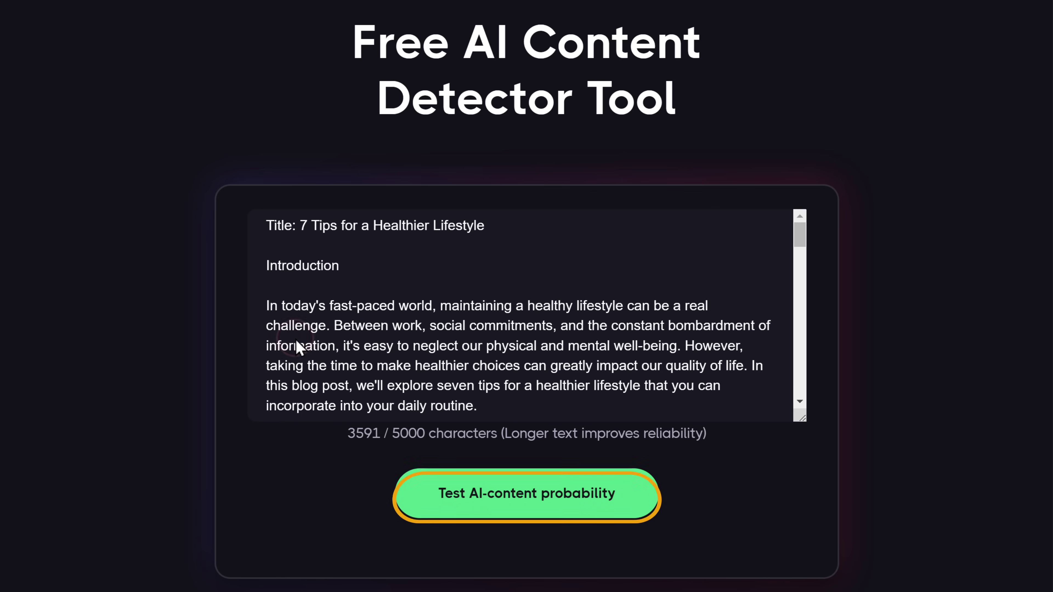
left_click(515, 504)
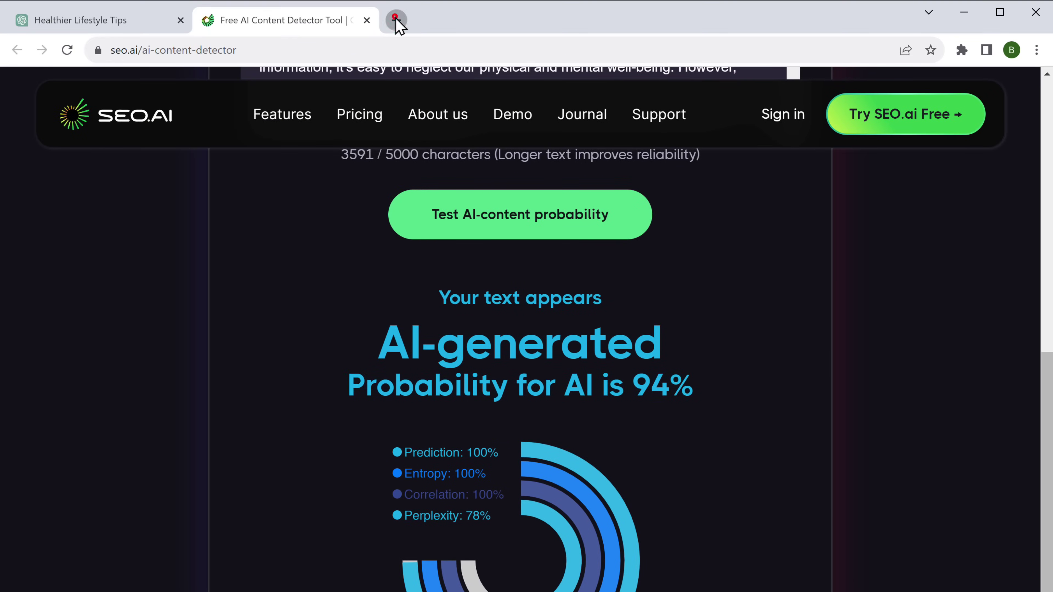
left_click(396, 20)
Paste the post into GPTZero at gptzero.me and check it, rated 99% AI-written
type("gptzero.")
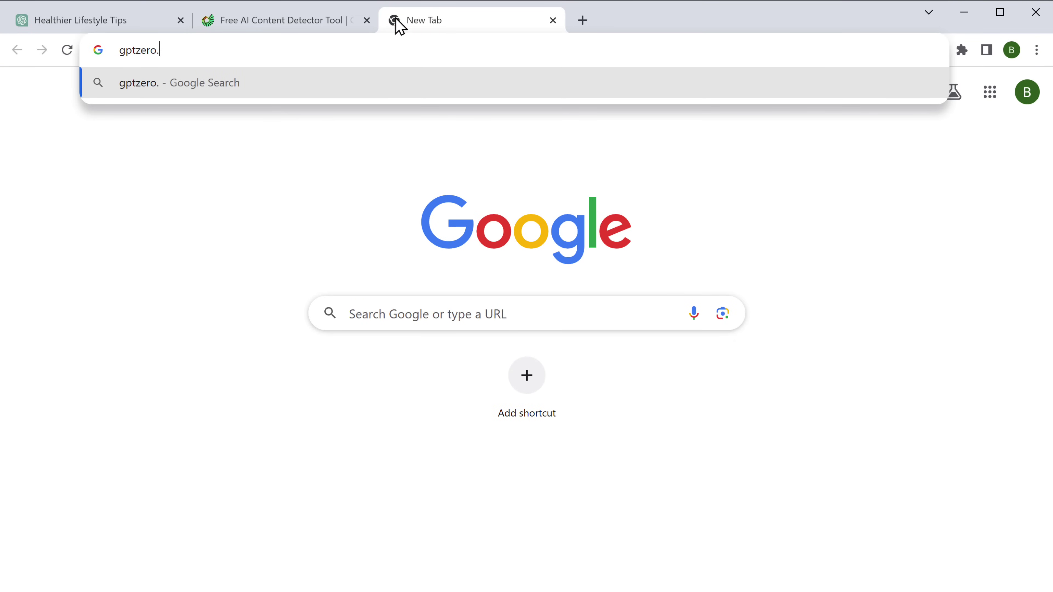
type("me")
key("Return")
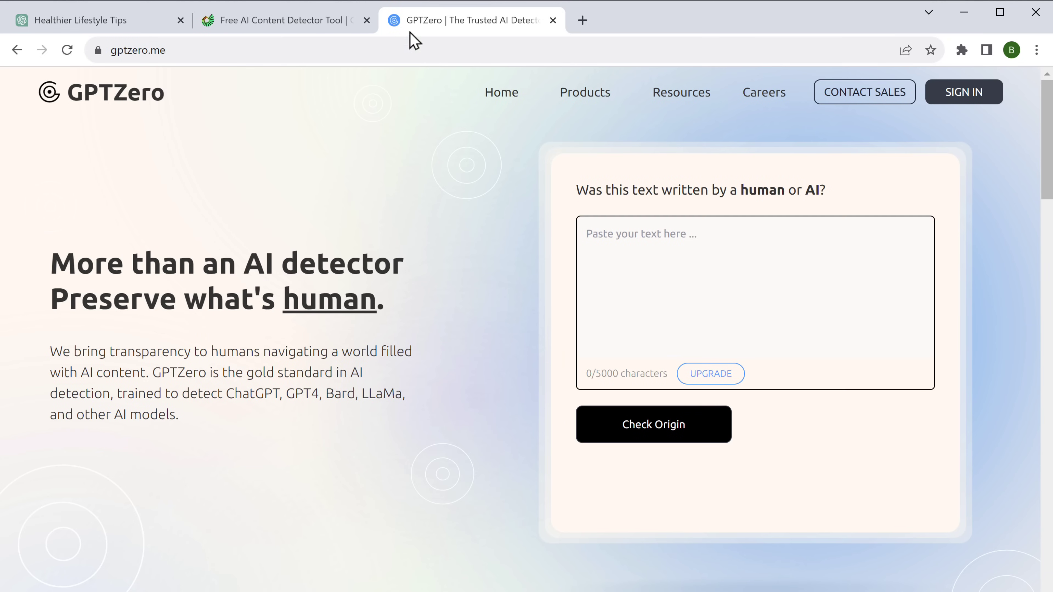
right_click(593, 234)
left_click(631, 341)
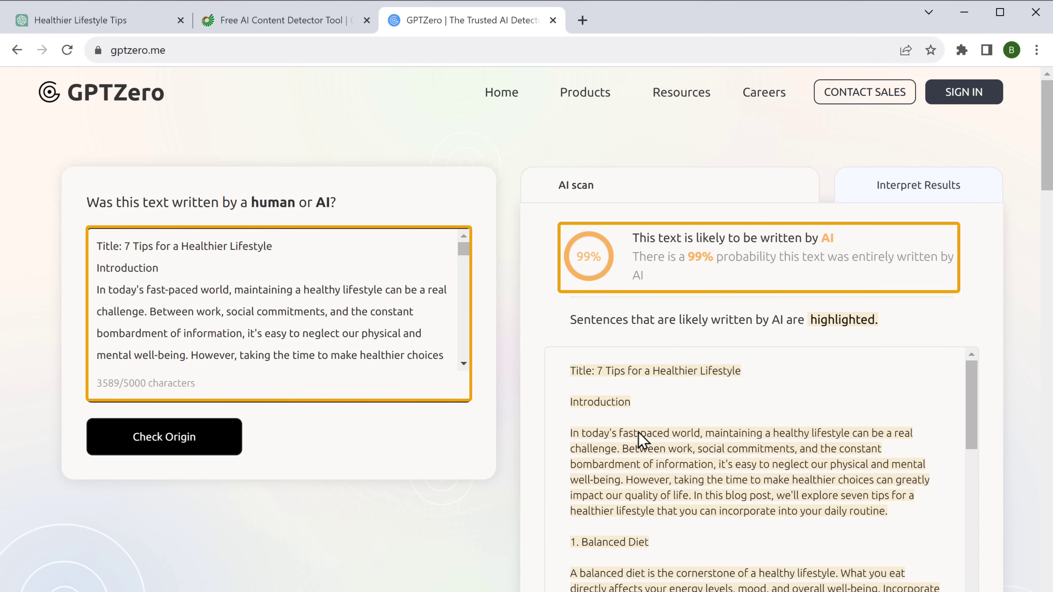
left_click(583, 20)
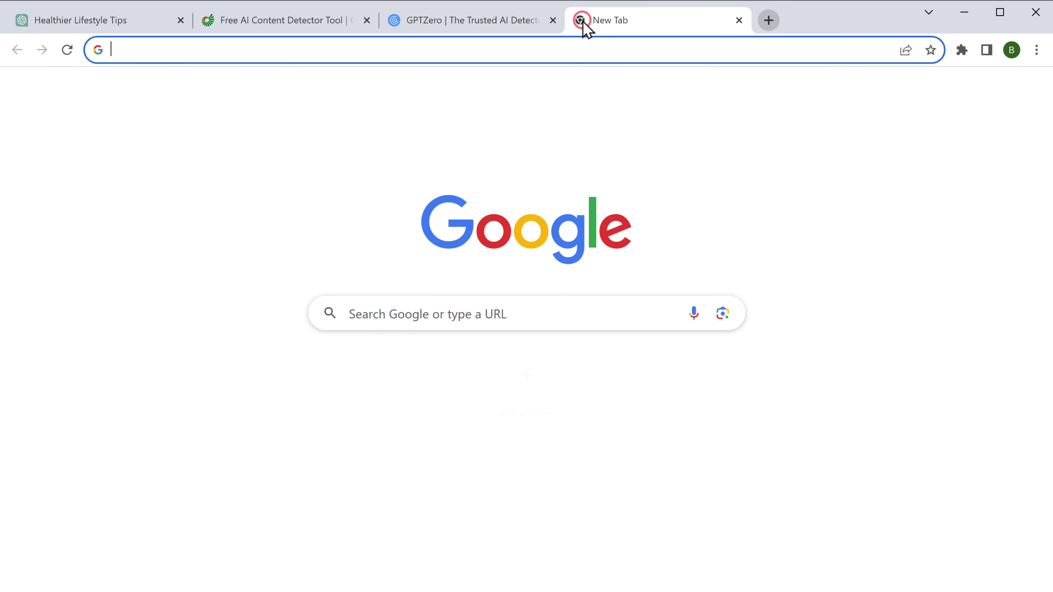
Scan the 524-word post on app.originality.ai, scoring 99% AI and 1% Original
type("app.originality.ai")
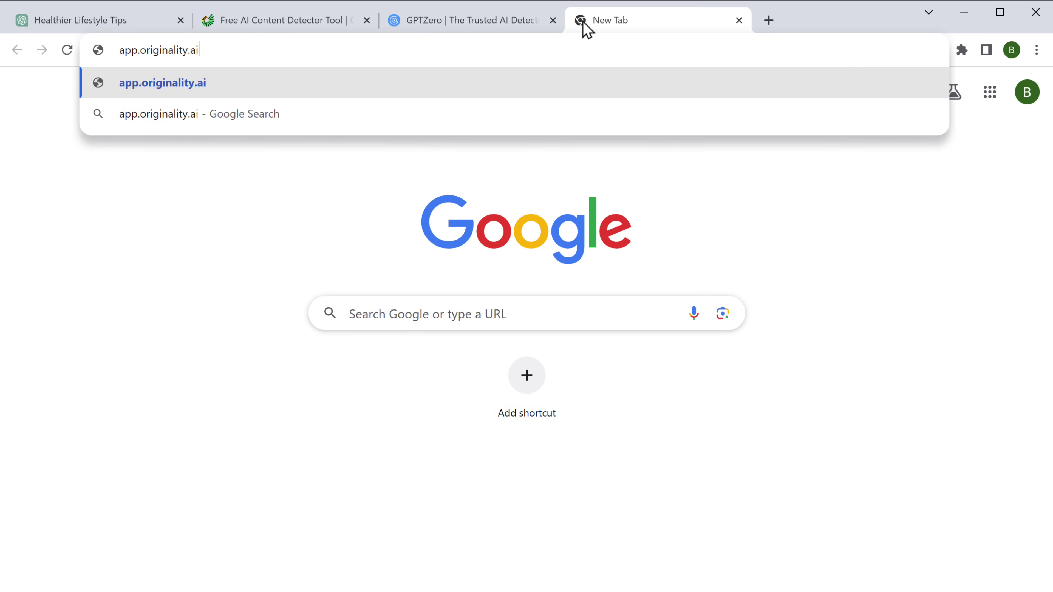
key("Return")
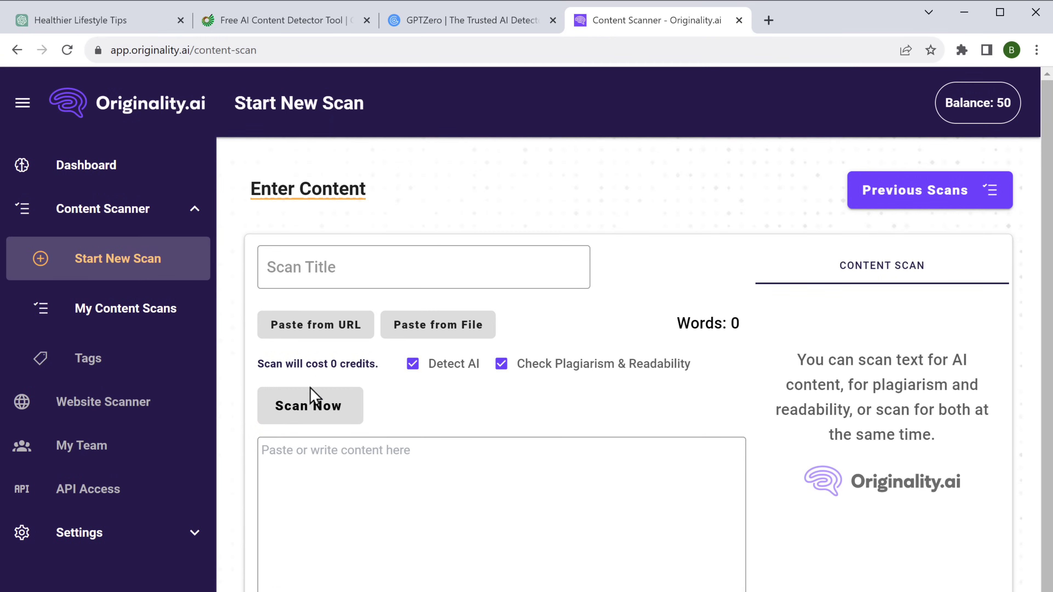
right_click(265, 452)
left_click(303, 558)
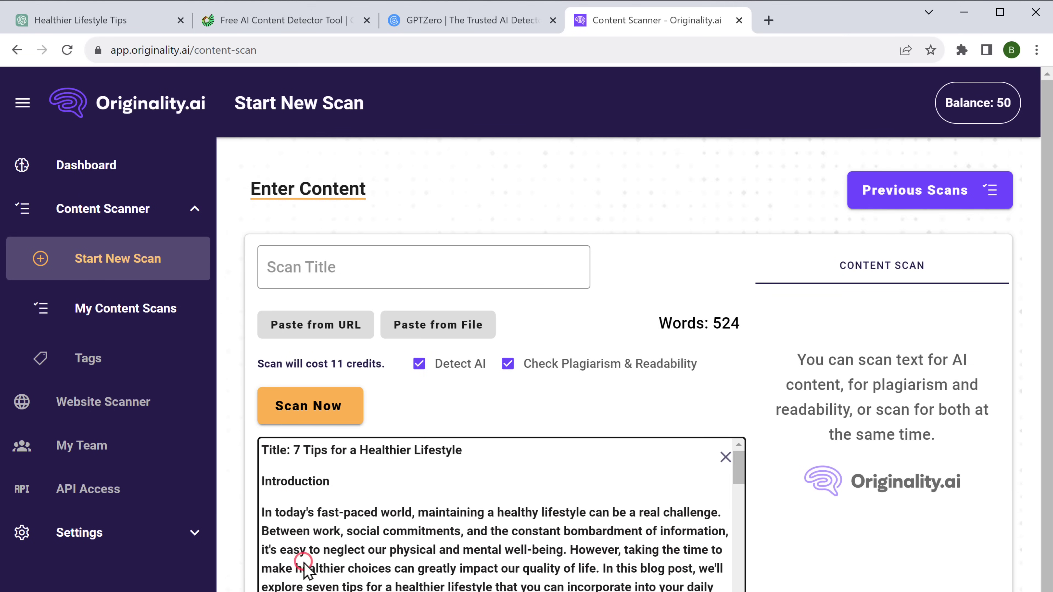
left_click(288, 419)
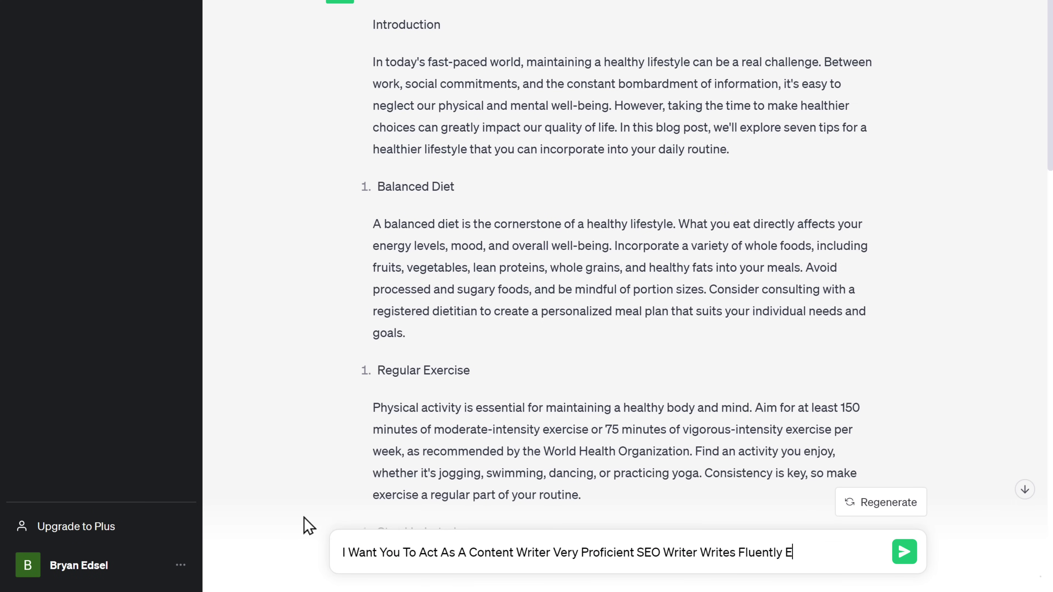
Send ChatGPT the SEO-writer prompt for an outlined article on "7 tips for a Healthier Lifestyle"
type("nglish. First Create Two Tables. First Table Should be the Outline of the Article and the Second Should be the Article. Bold the Heading of the Second Table using Markdown language. Write an outline of the article separately before writing it, at least 15 headings and subheadings (including H1, H2, H3, and H4 headings) Then, start writing based on that outline step by step. Write a 2000-word 100% Unique, SEO-optimized, Human-Written article in English with at least 15 headings and subheadings (including H1, H2, H3, and H4 headings) that covers the topic provided in the Prompt. Write The article In Your Own Words Rather Than Copying And Pasting From Other Sources. Consider perplexity and burstiness when creating content, ensuring high levels of both without losing specificity or context. Use fully detailed paragraphs that engage the reader. Write In A Conversational Style As Written By A Human (Use An Informal Tone, Utilize Personal Pronouns, Keep It Simple, Engage The Reader, Use The Active Voice, Keep It Brief, Use Rhetorical Questions, and Incorporate Analogies And Metaphors).  End with a conclusion paragraph and 5 unique FAQs After The Conclusion. this is important to Bold the Title and all headings of the article, and use appropriate headings for H tags.")
key("shift+Return")
type("Now Write An Article On This Topic \"7 tips for a Healthier Lifestyle\"")
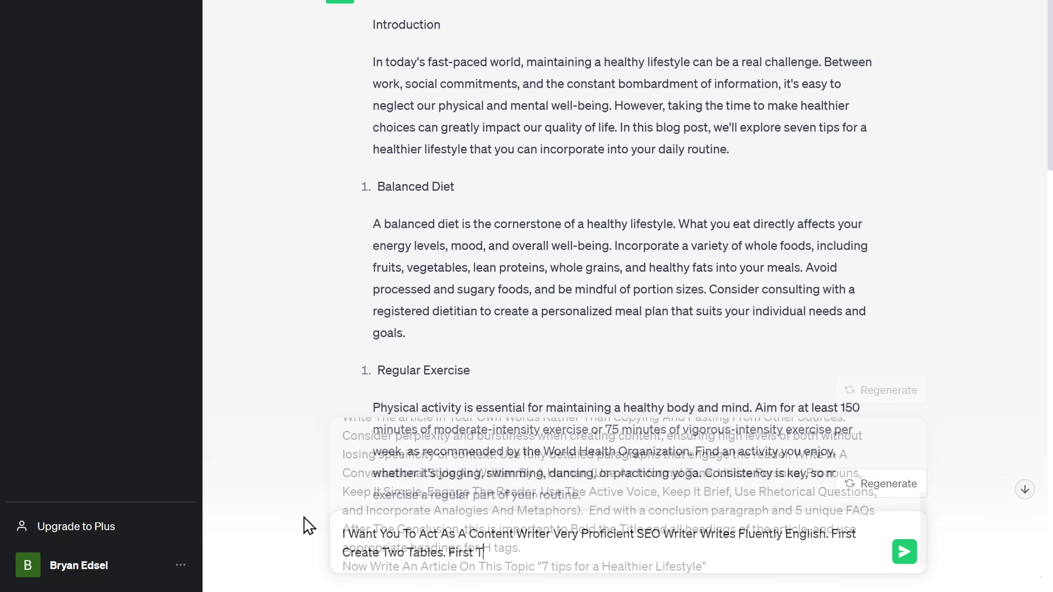
left_click(904, 553)
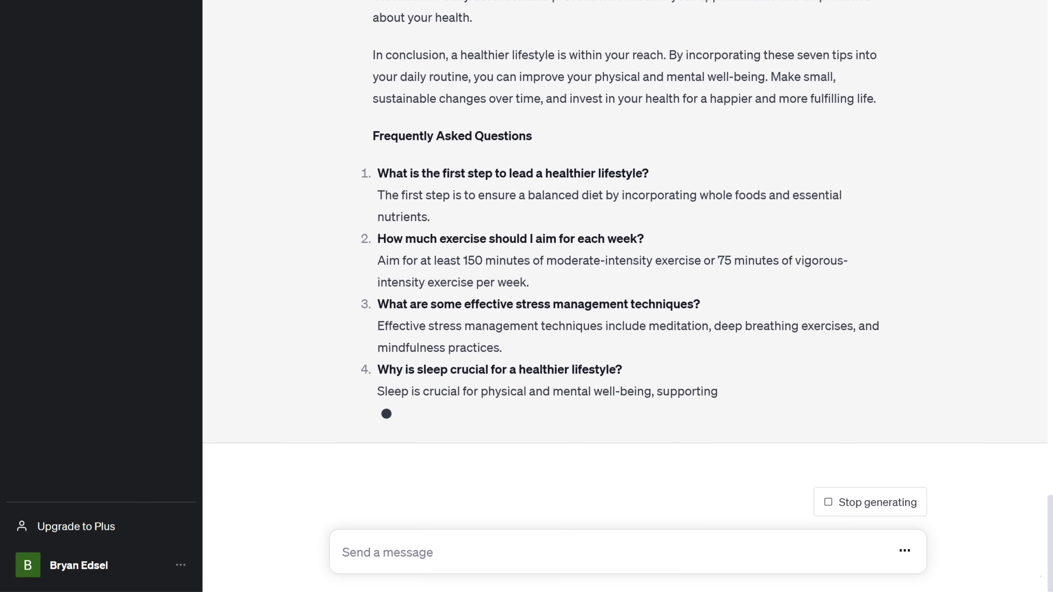
Copy the outline-plus-article reply and return to the SEO.ai detector
scroll(622, 291, "up", 10)
scroll(622, 332, "up", 20)
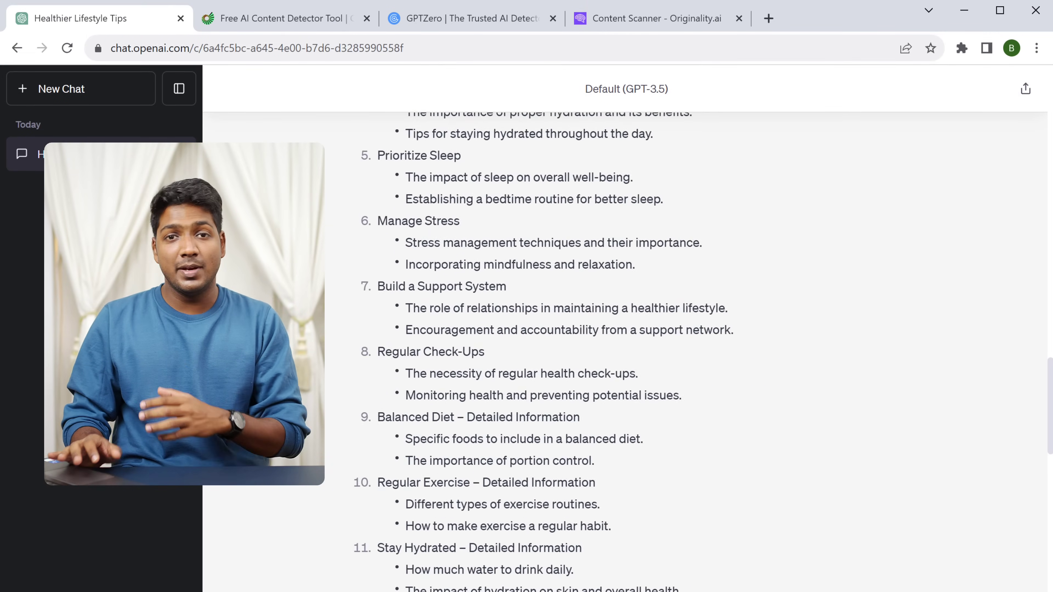
scroll(622, 332, "up", 5)
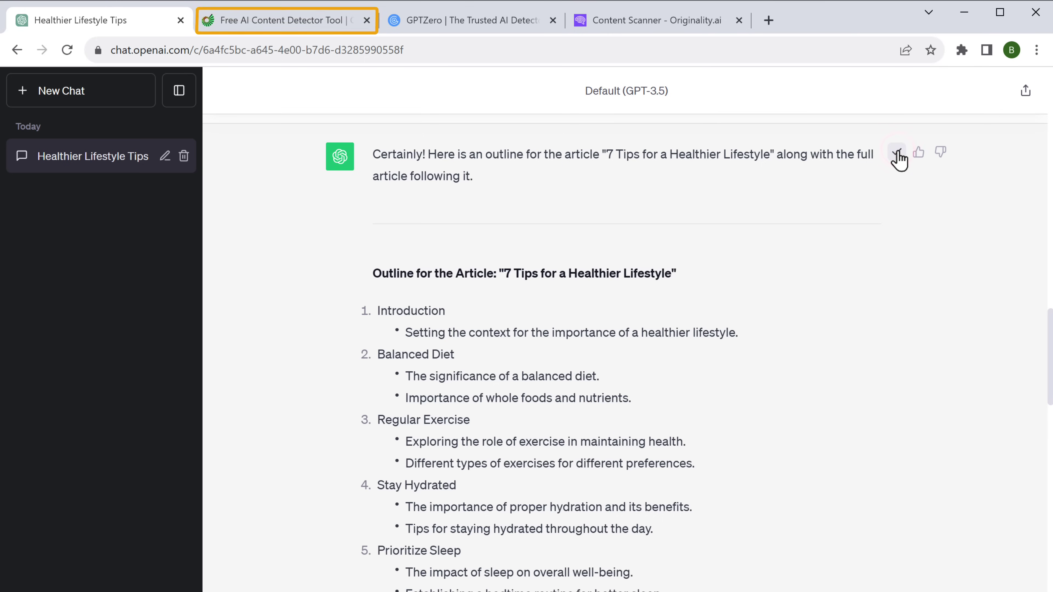
left_click(269, 26)
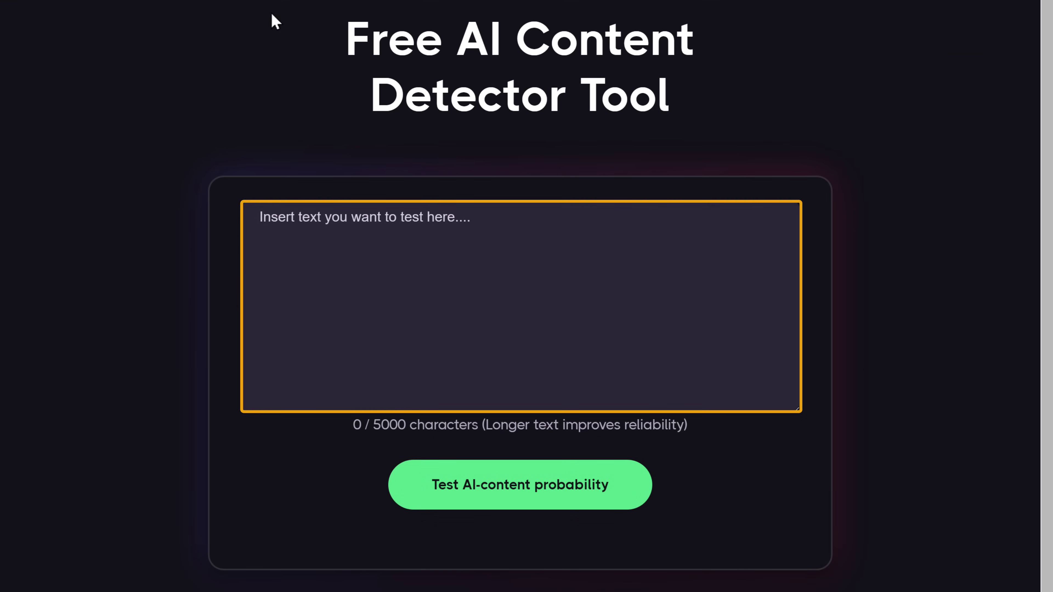
Paste the outlined article into SEO.ai and test it, still flagged 88% AI-generated
left_click(259, 255)
right_click(259, 219)
left_click(299, 330)
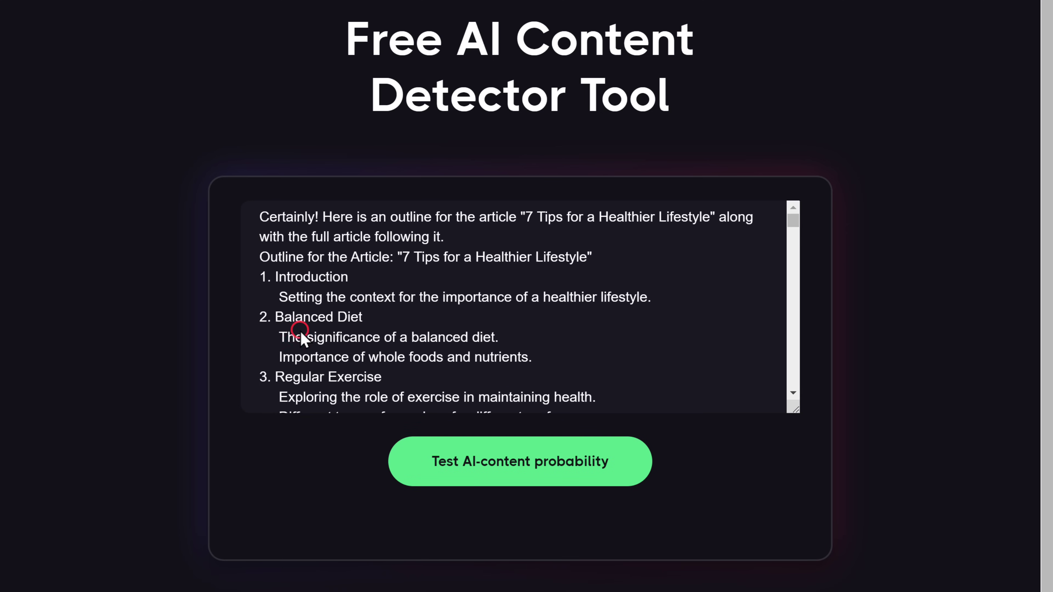
left_click(488, 471)
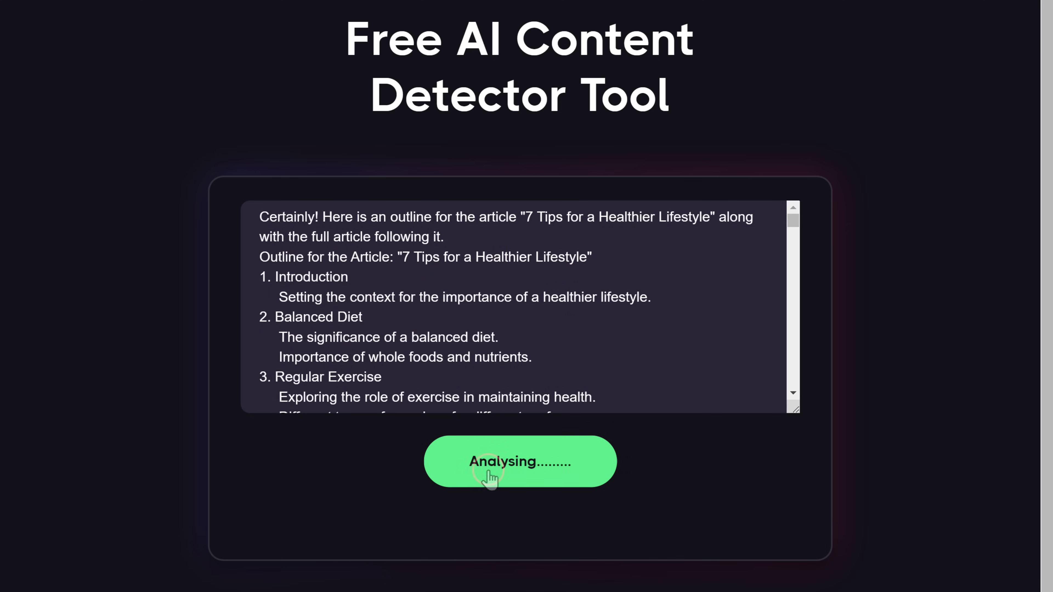
scroll(489, 476, "down", 10)
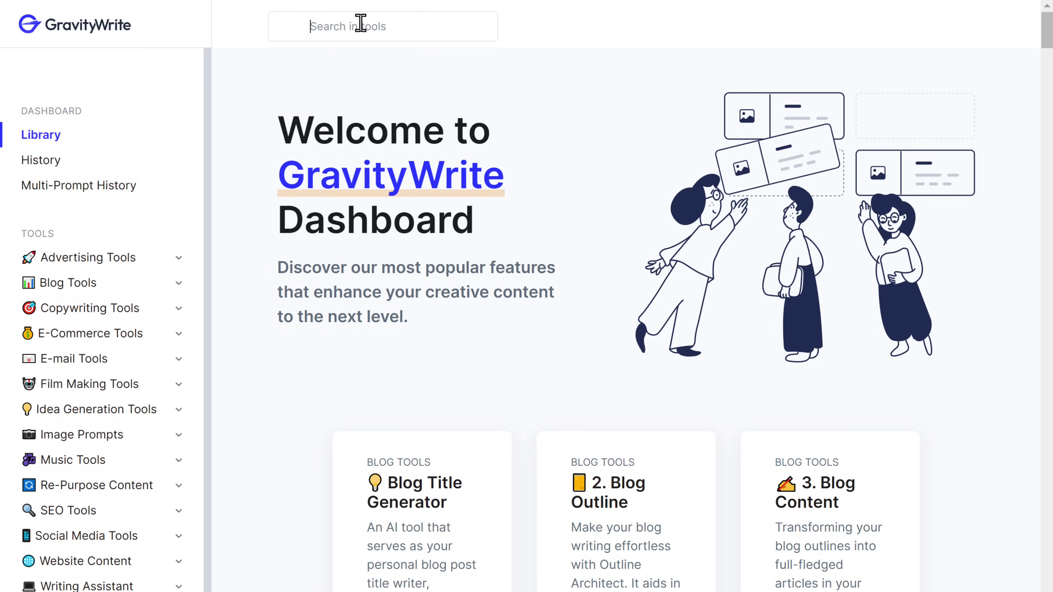
Paste the ChatGPT article into GravityWrite's Rewrite Article tool and generate a rewrite
type("rewrite article")
left_click(336, 148)
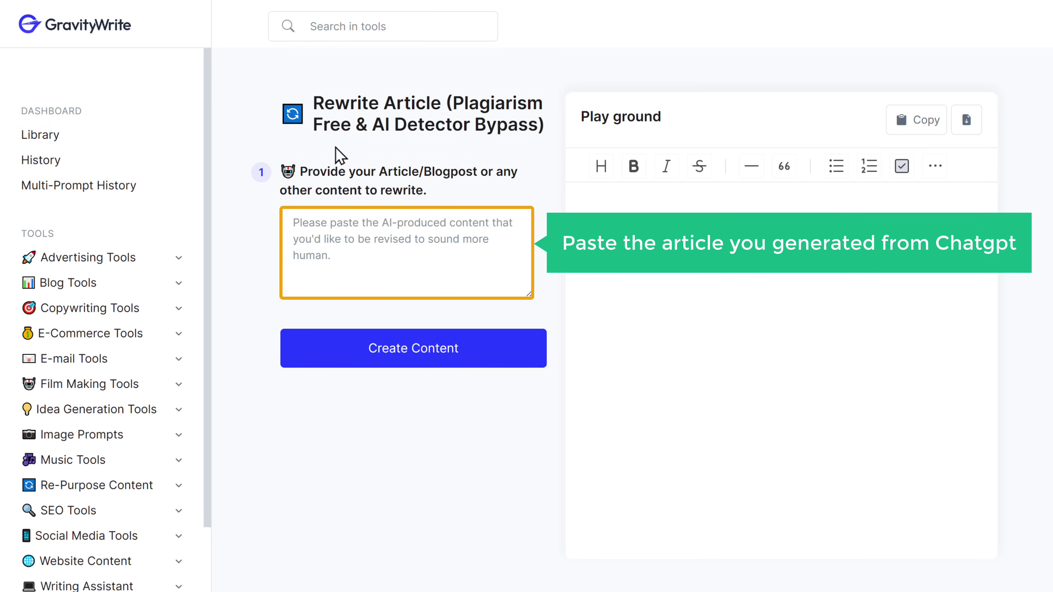
right_click(292, 226)
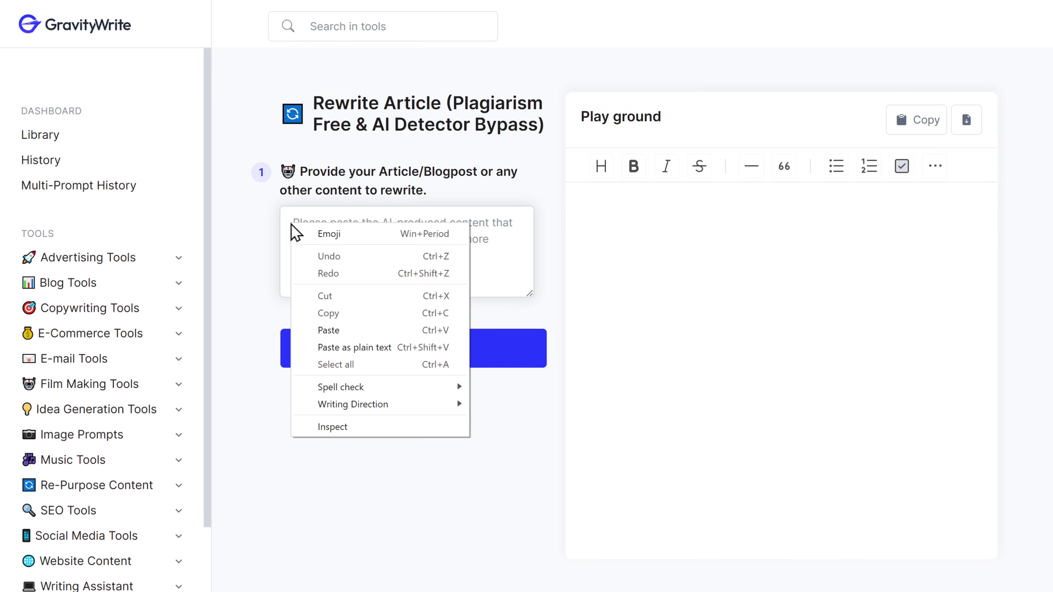
left_click(324, 331)
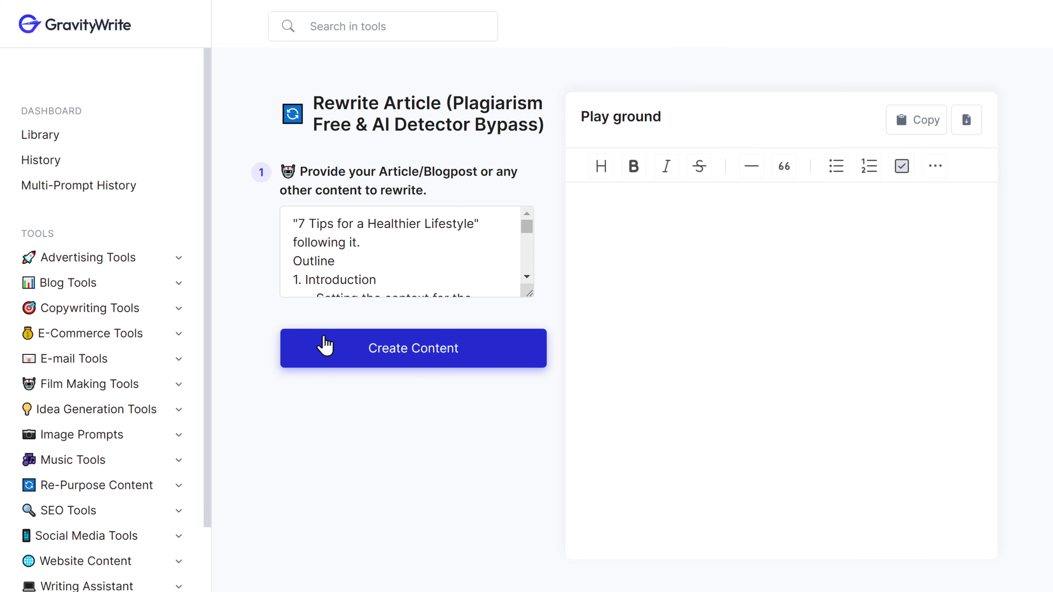
left_click(418, 351)
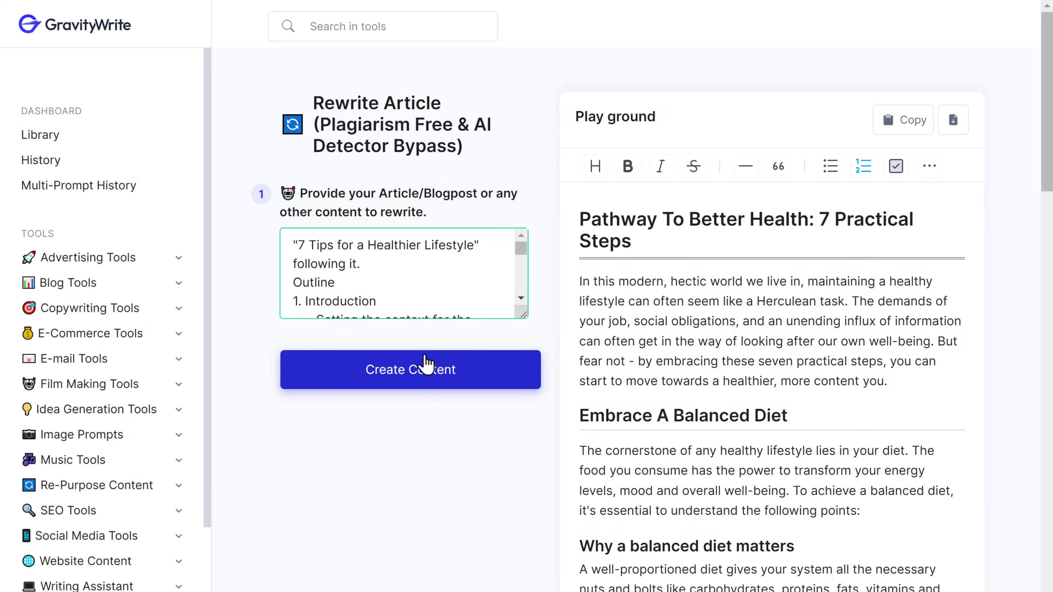
Review the rewritten "Pathway To Better Health: 7 Practical Steps" and copy it
scroll(771, 332, "down", 20)
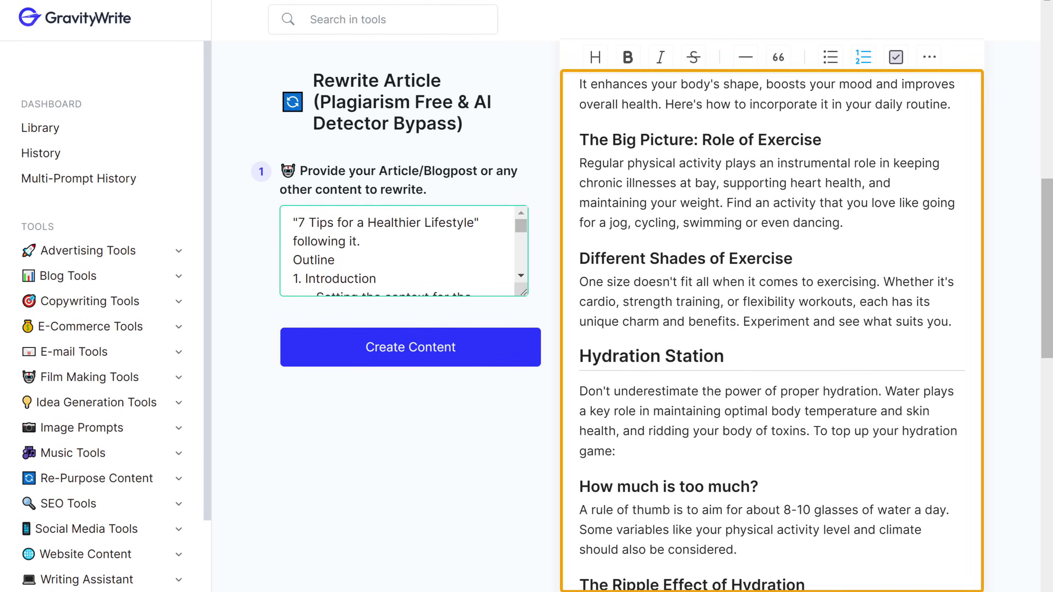
scroll(771, 327, "down", 20)
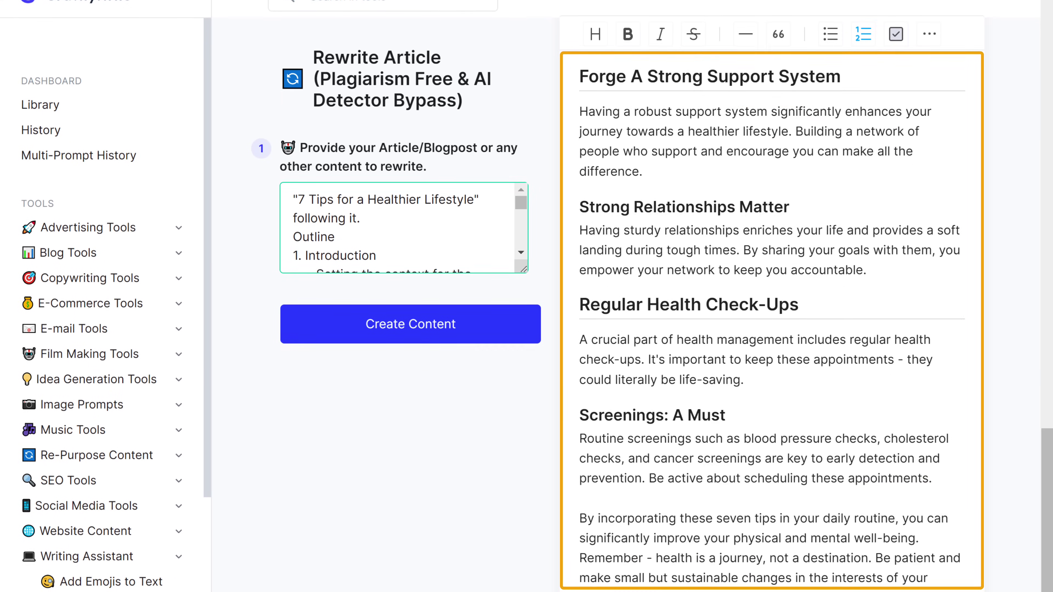
scroll(771, 323, "down", 3)
scroll(771, 323, "up", 20)
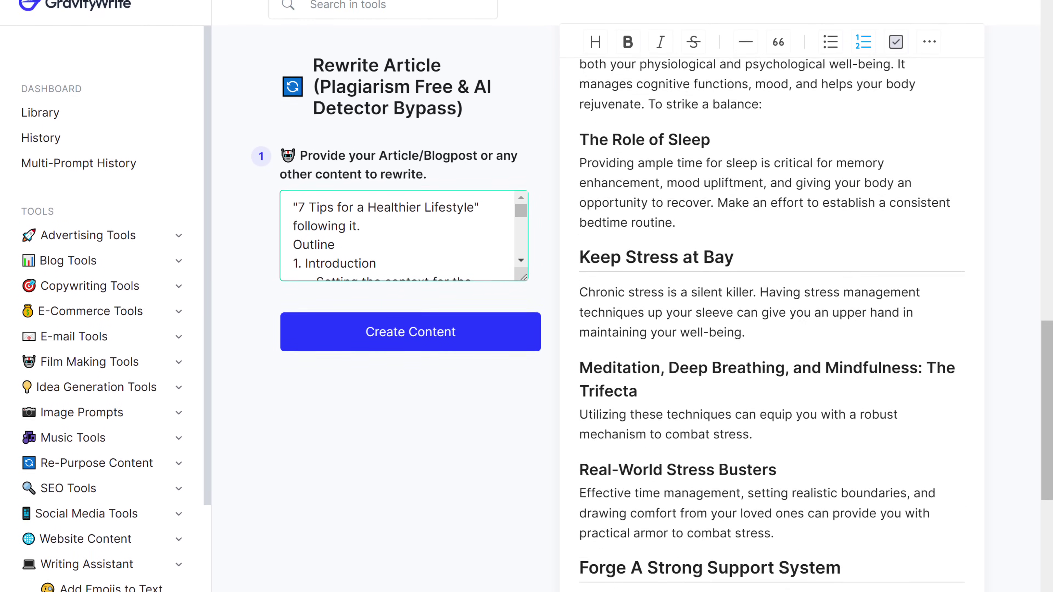
scroll(771, 324, "up", 12)
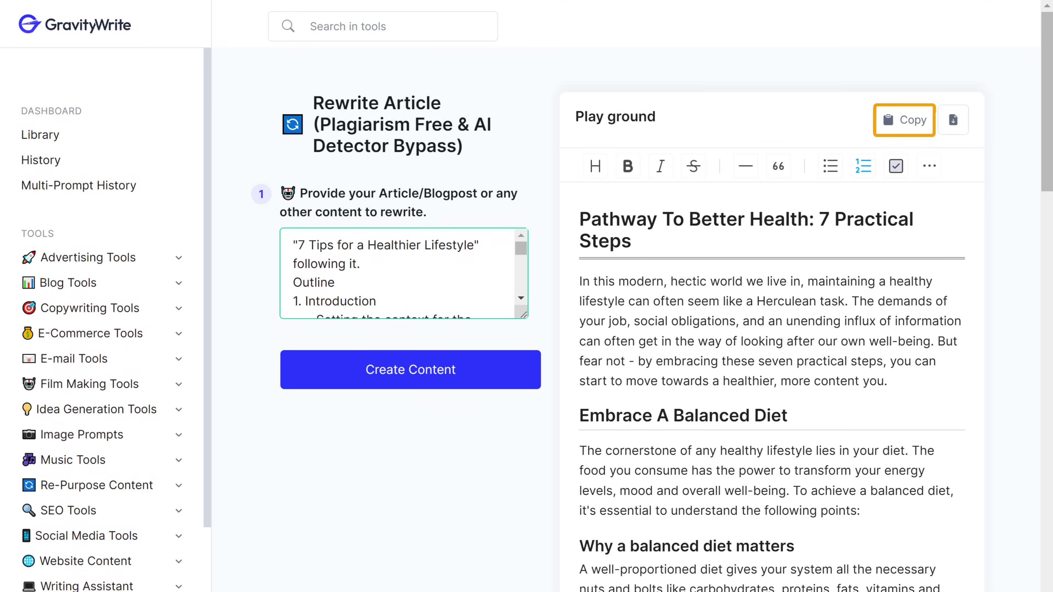
left_click(912, 126)
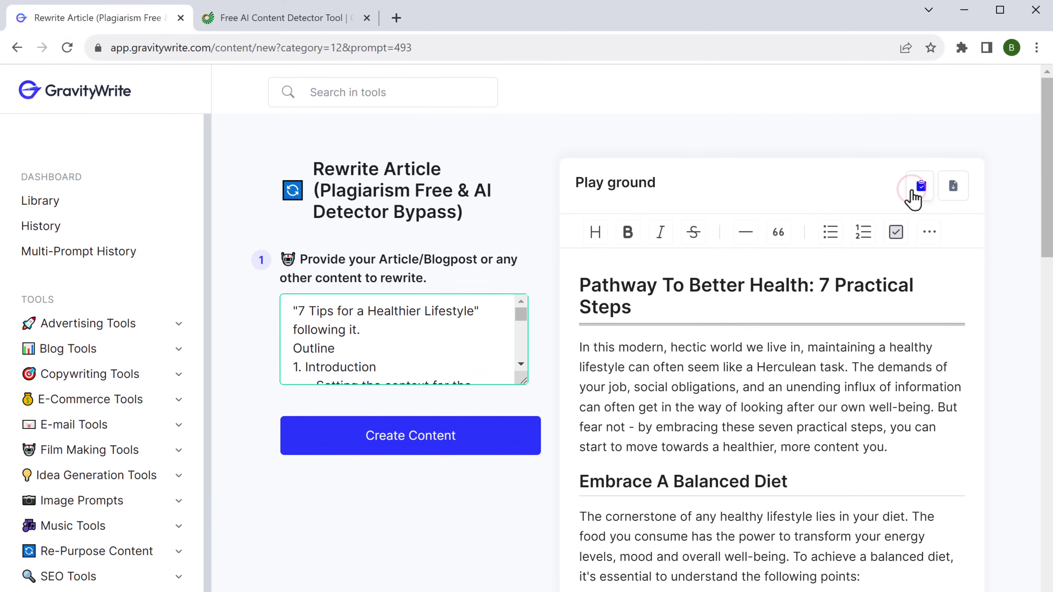
Paste the rewrite into SEO.ai's detector and test it, scoring Human-made at 3% AI
left_click(276, 20)
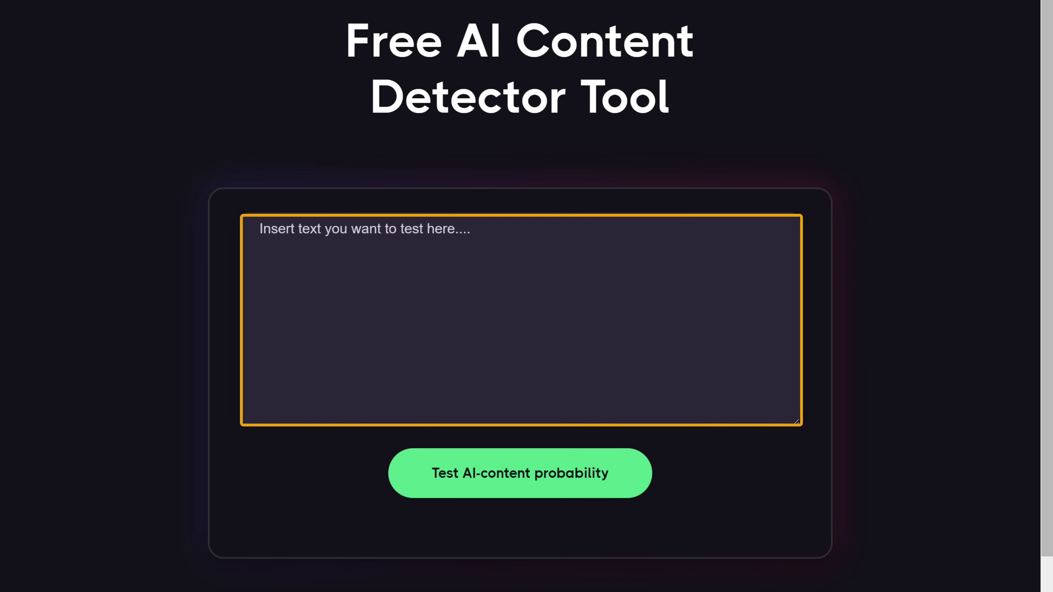
right_click(253, 229)
left_click(291, 336)
key("Tab")
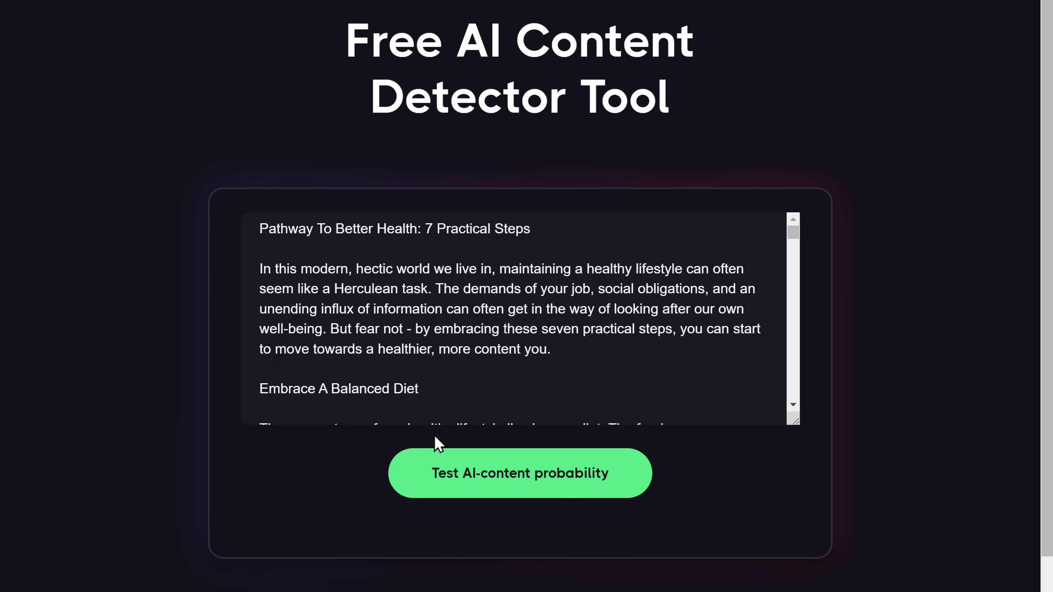
left_click(501, 481)
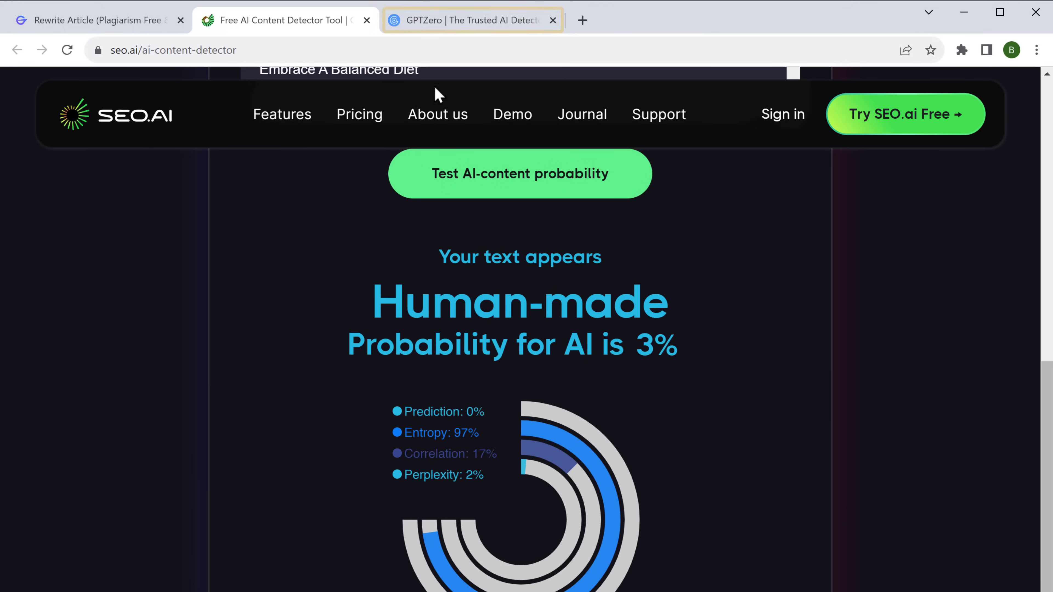
left_click(425, 25)
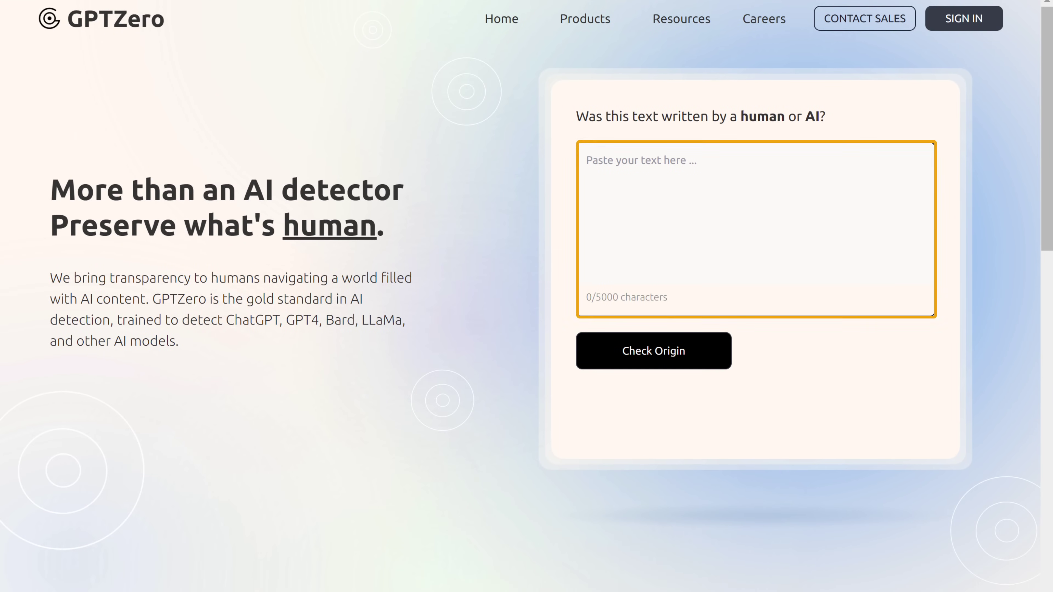
Paste the rewrite into GPTZero, which rates it most likely human at 8% AI
right_click(587, 158)
left_click(617, 273)
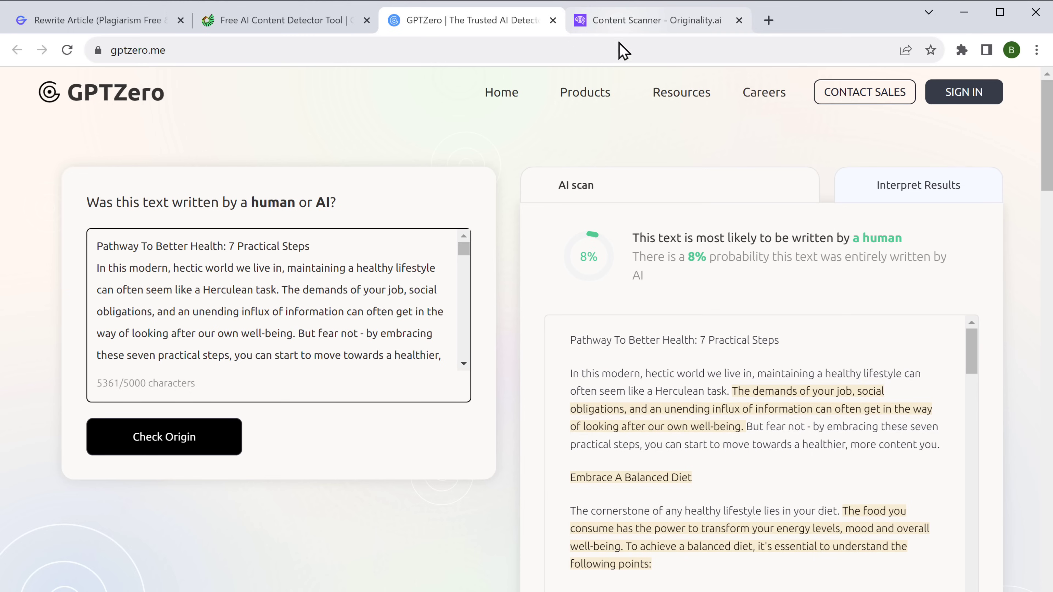
left_click(621, 25)
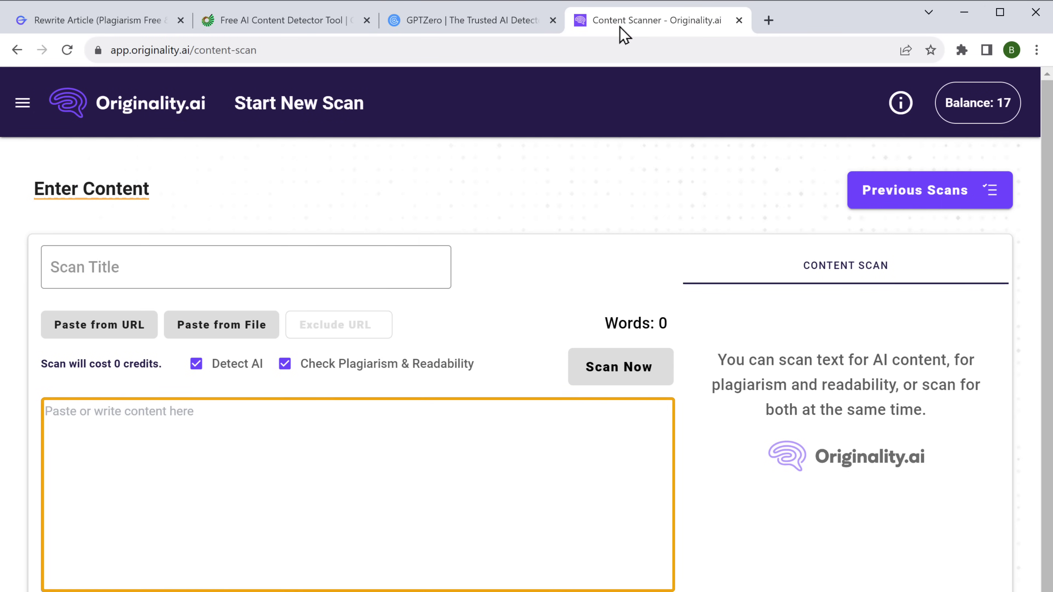
Paste the 766-word rewritten article into Originality.ai and scan it for AI content and plagiarism
right_click(206, 413)
left_click(241, 528)
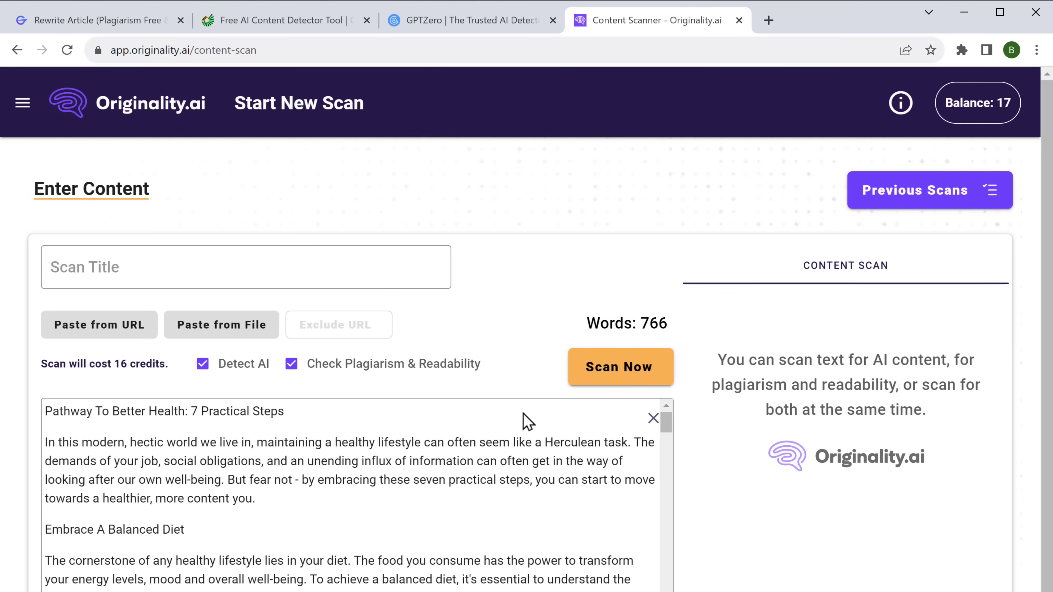
left_click(607, 386)
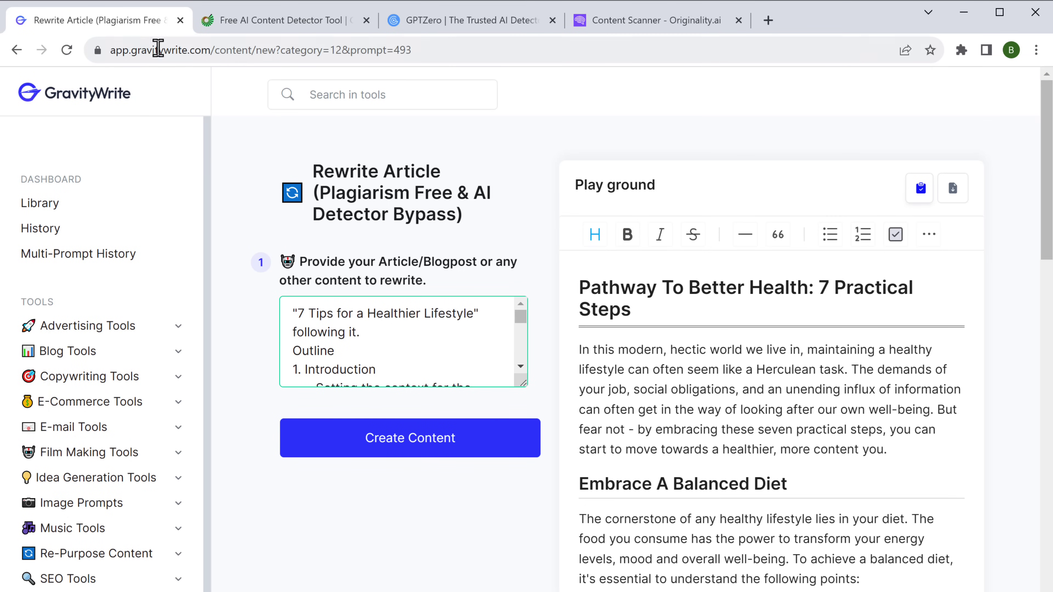
Generate a Human Written Blog Post titled 'Yoga and its Benefits', then move to SEO.ai
type("human written blog")
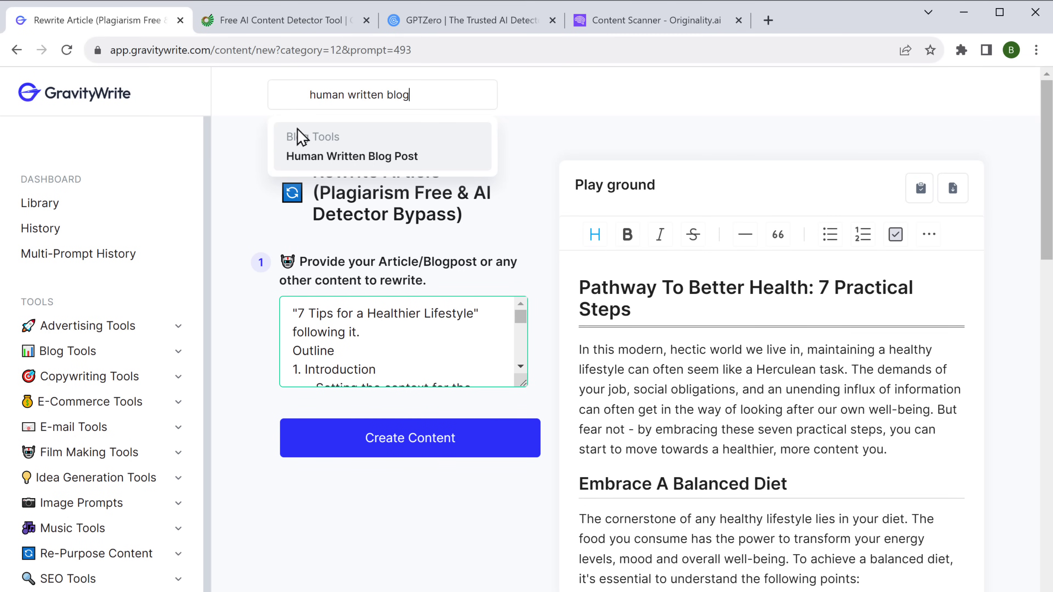
left_click(353, 157)
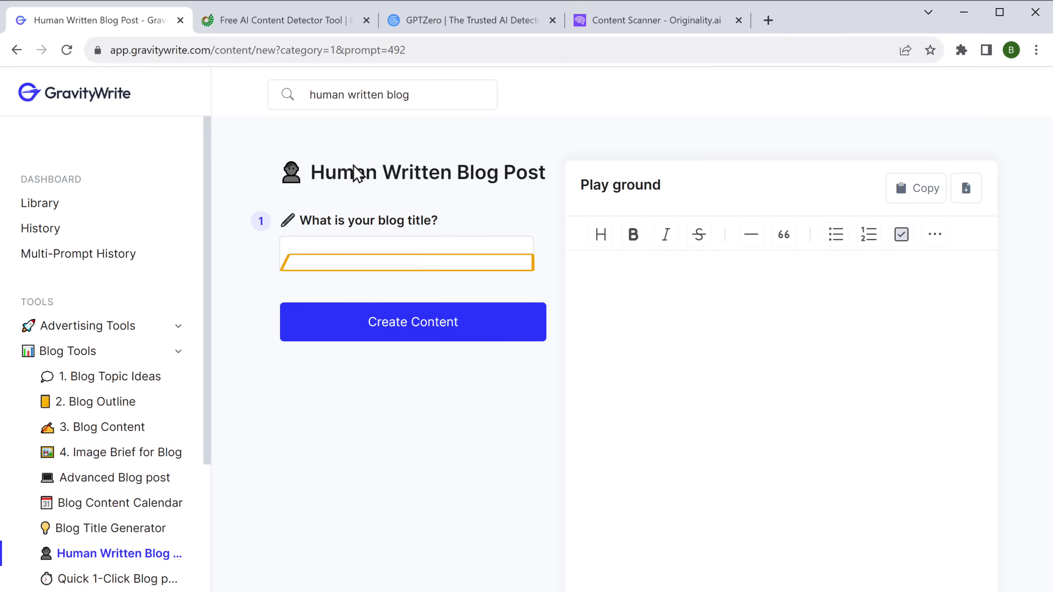
left_click(303, 249)
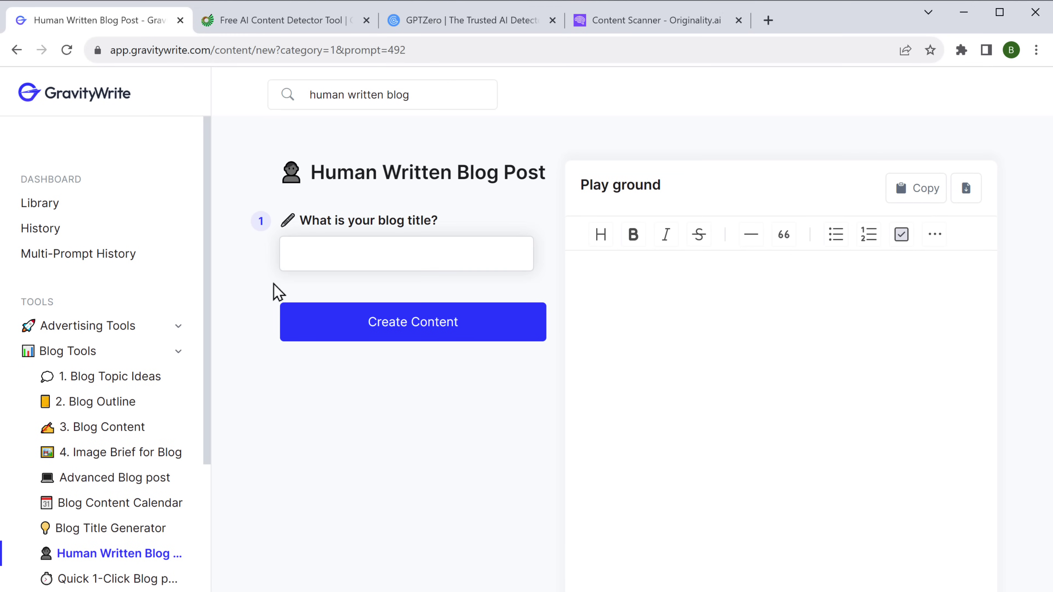
type("Yoga and its Benefits")
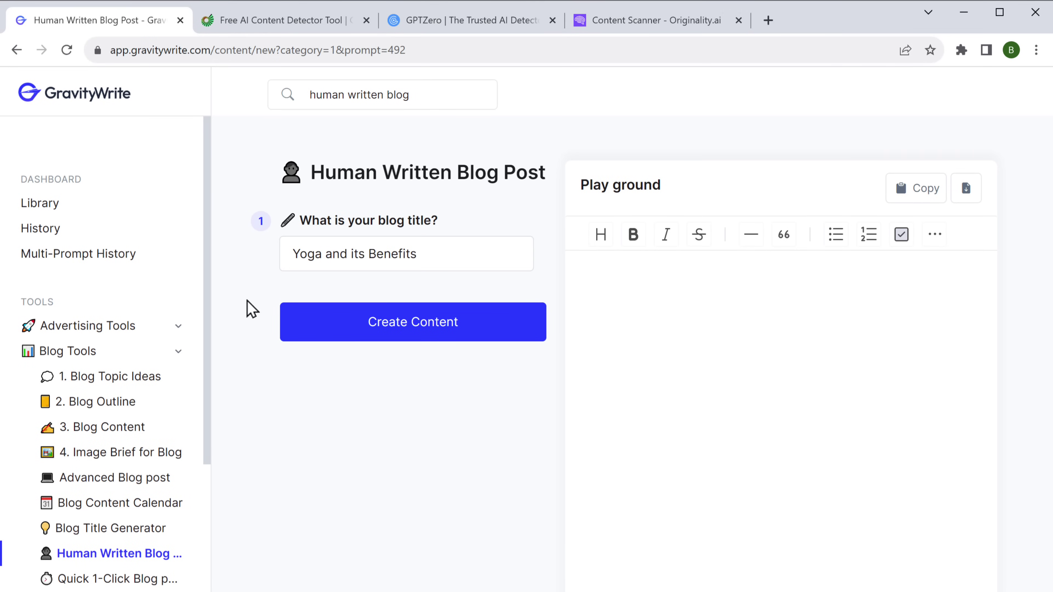
left_click(388, 330)
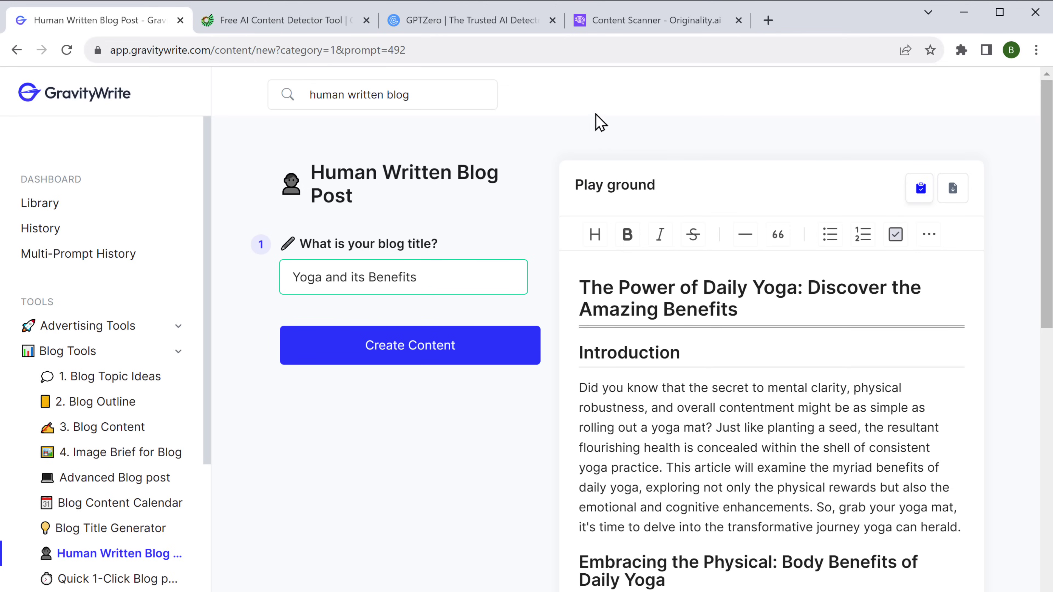
left_click(251, 23)
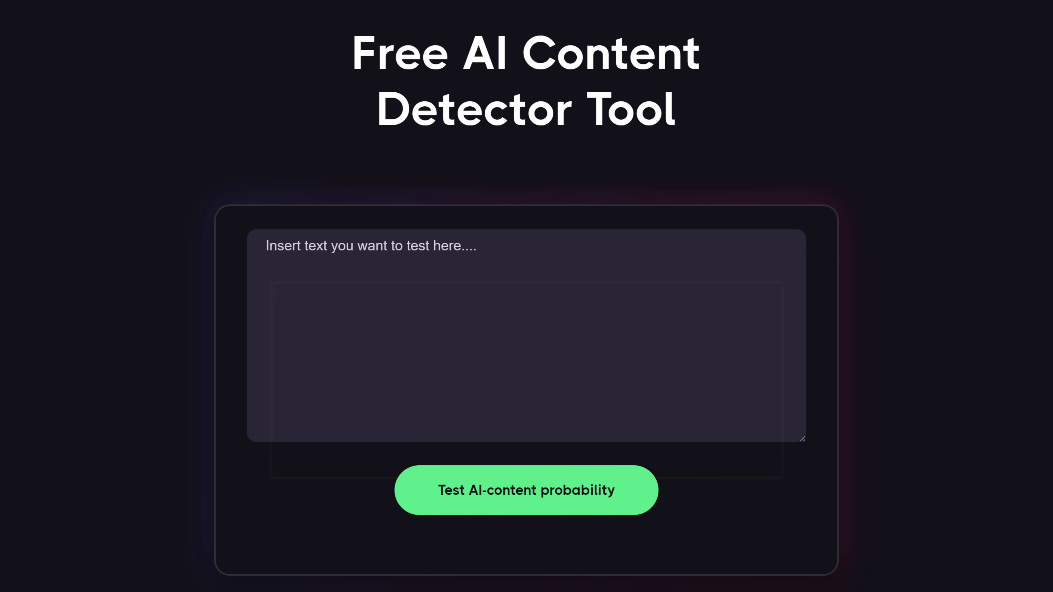
Paste the yoga article into SEO.ai's detector and test its AI-content probability
right_click(255, 297)
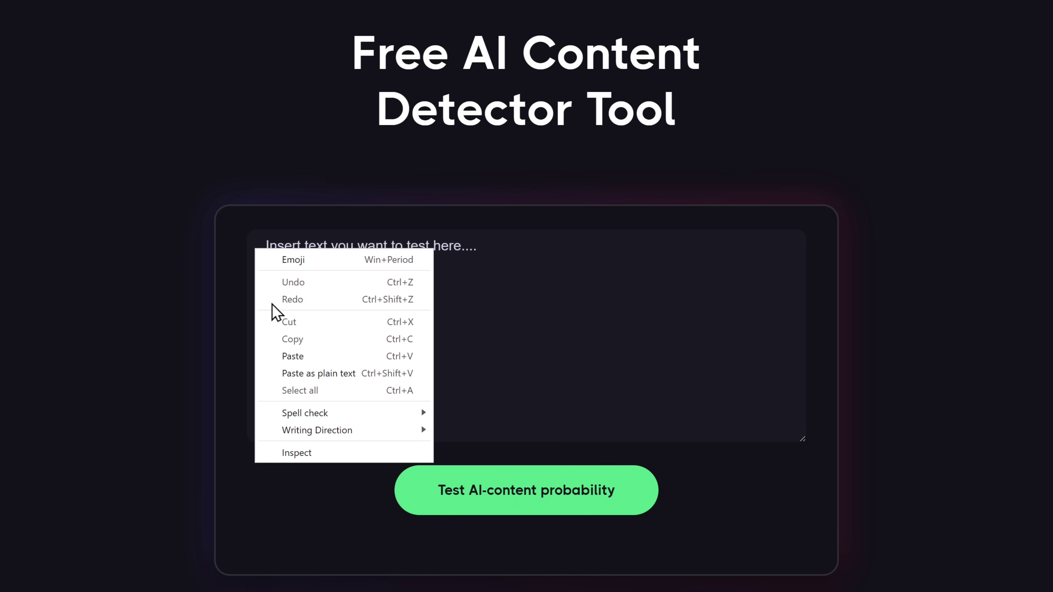
left_click(289, 358)
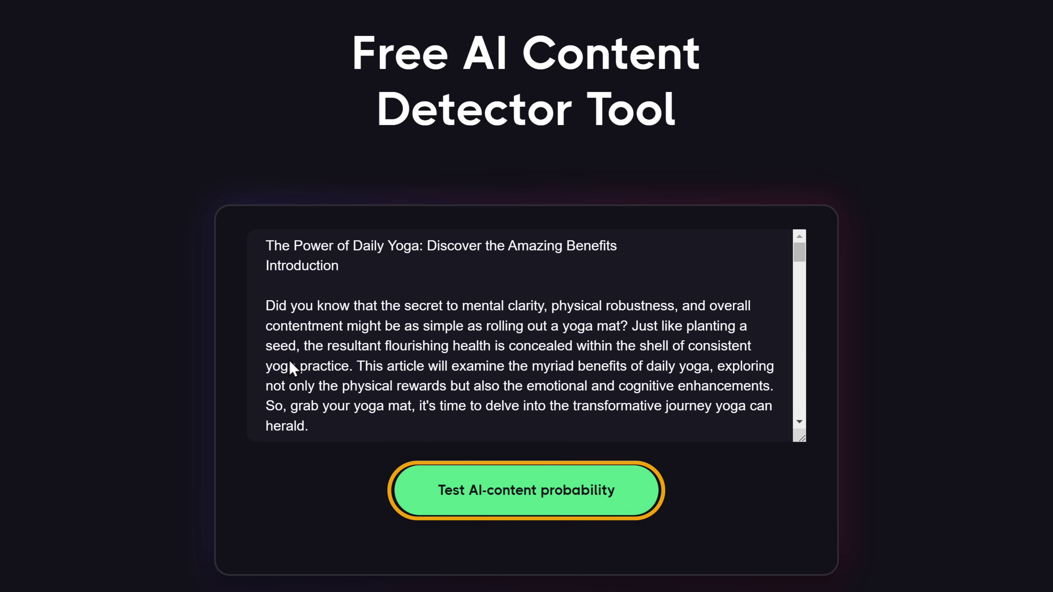
left_click(511, 501)
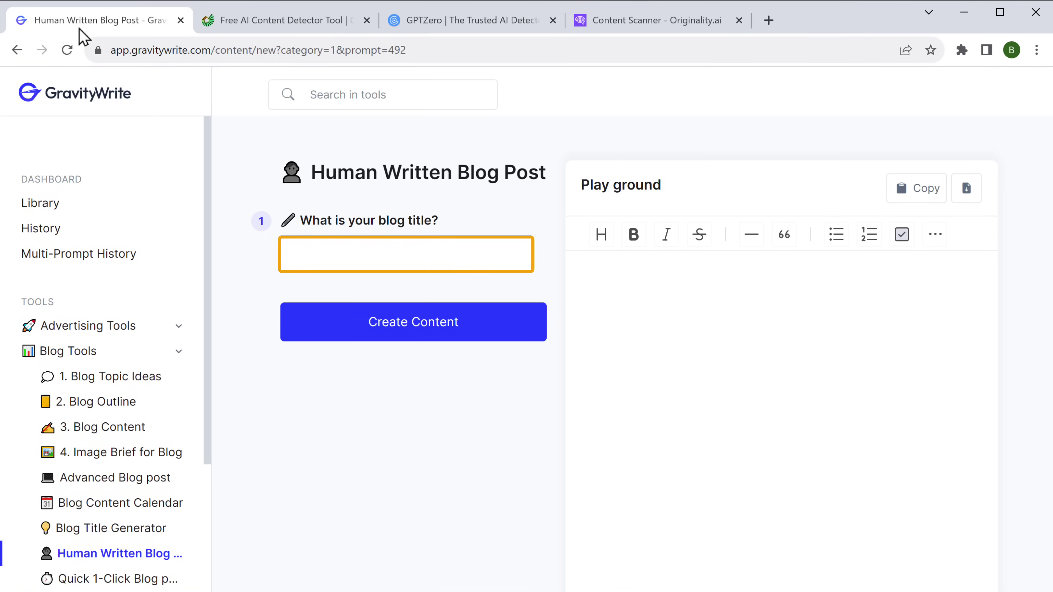
Generate a blog post titled '7 Must Visit Destinations Around the World', then move to SEO.ai
left_click(309, 255)
type("7 Must Visit  Destinations Around the W")
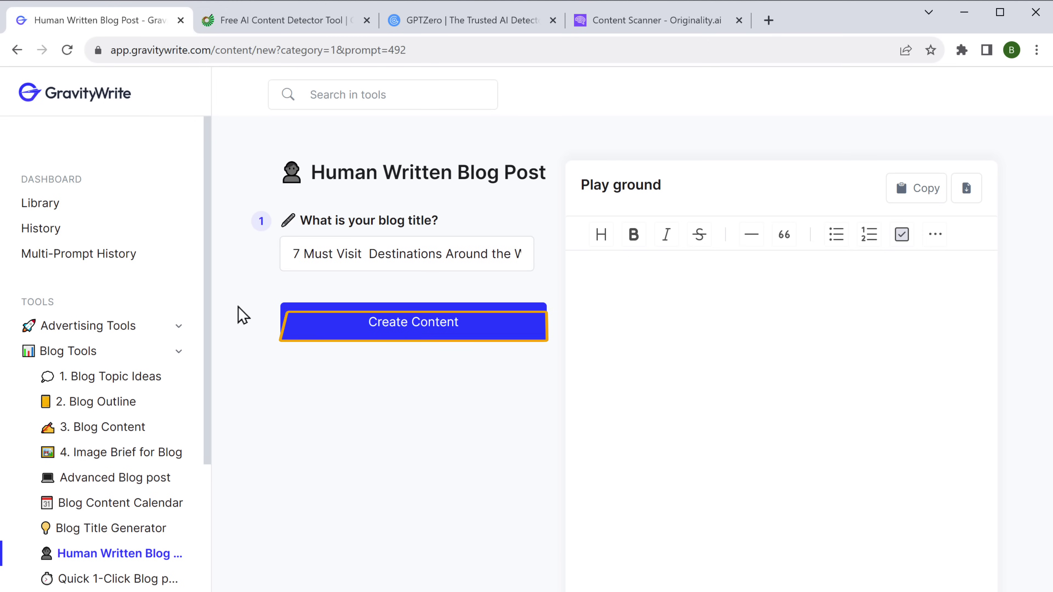
left_click(392, 328)
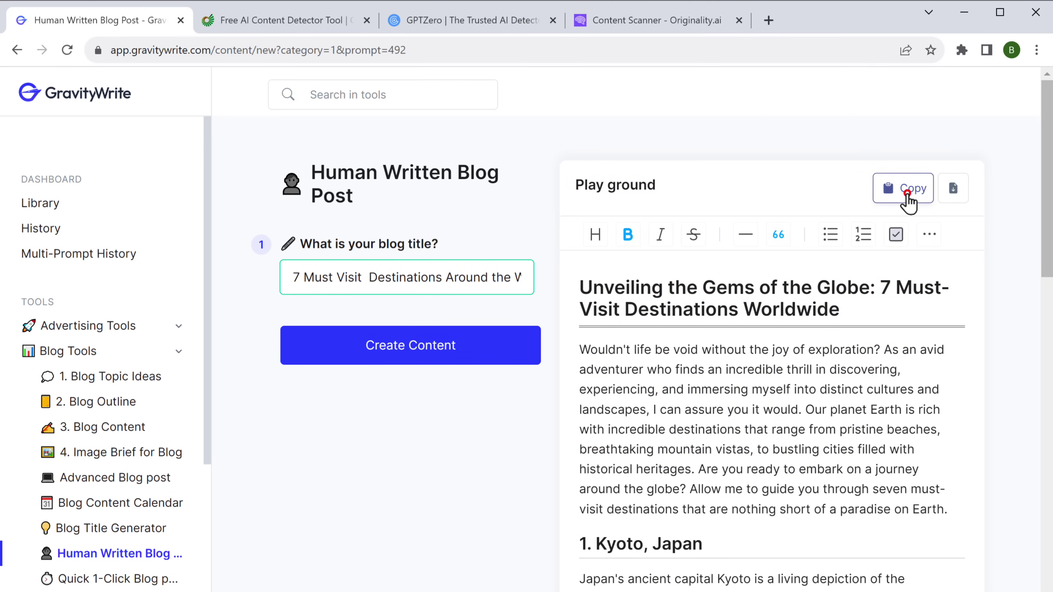
left_click(265, 22)
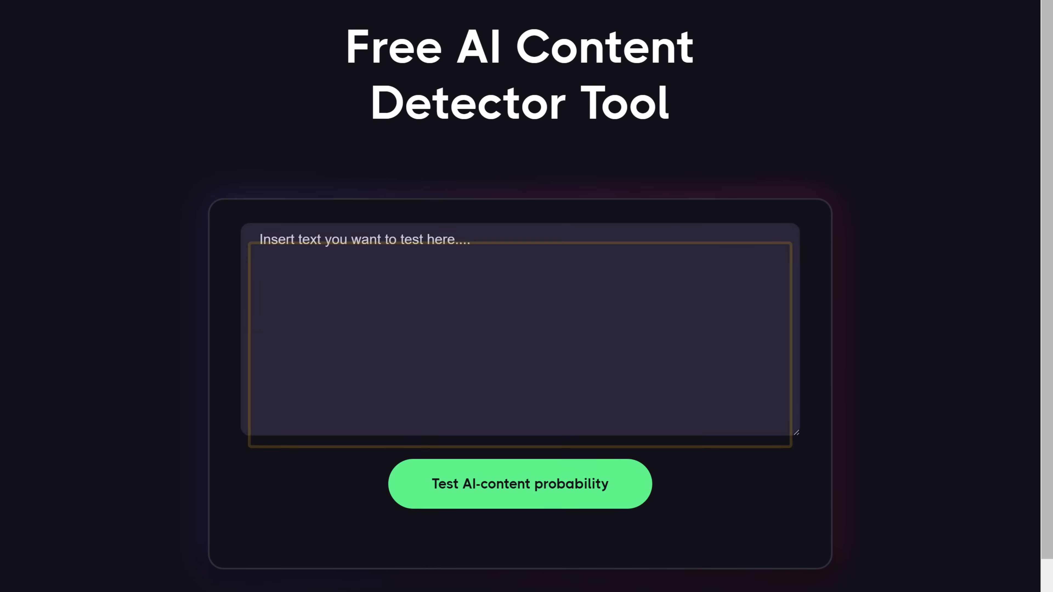
Paste the 'Unveiling the Gems of the Globe' travel post into SEO.ai and test its AI probability
right_click(251, 239)
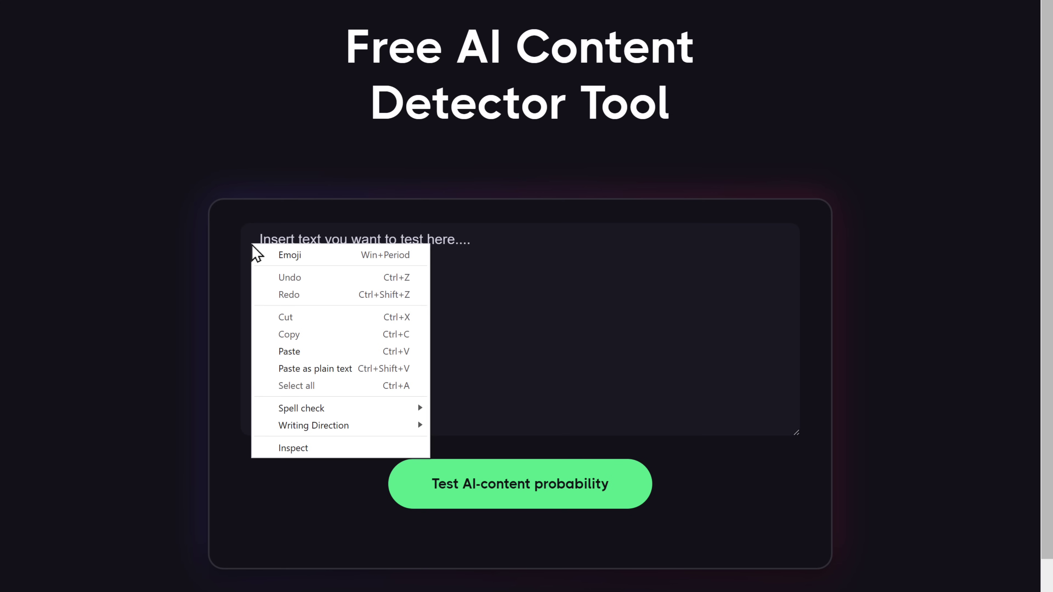
left_click(286, 353)
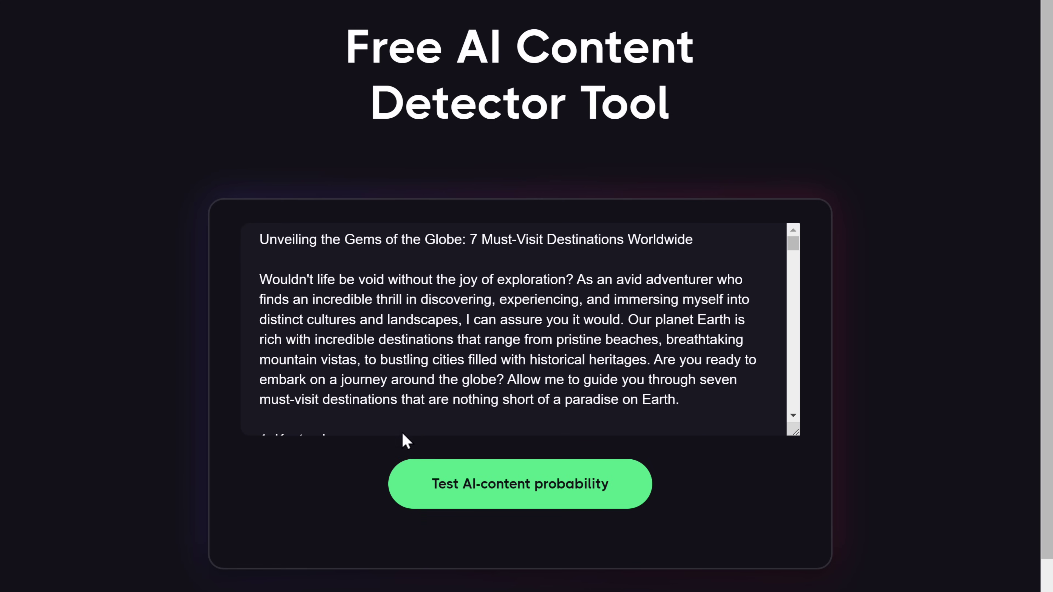
left_click(490, 495)
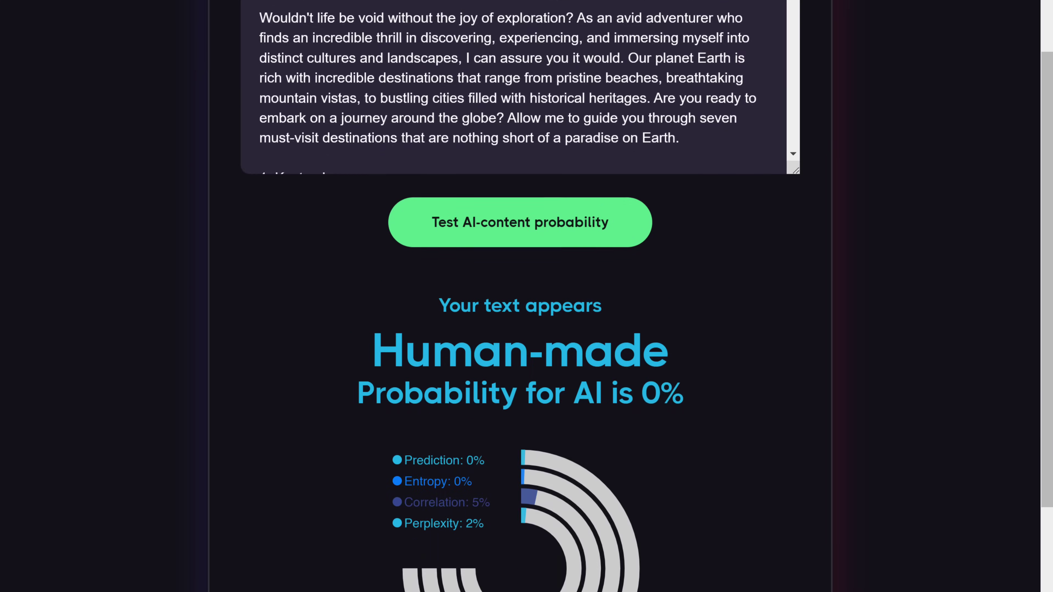